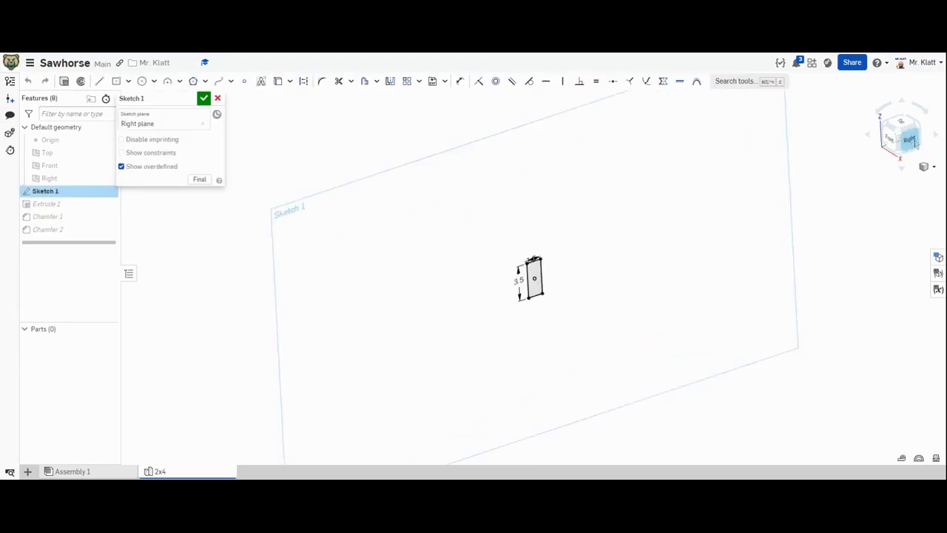
# Step: Inspect the board's profile sketch face-on, close it and show the 2x4 in isometric view
pyautogui.click(912, 140)
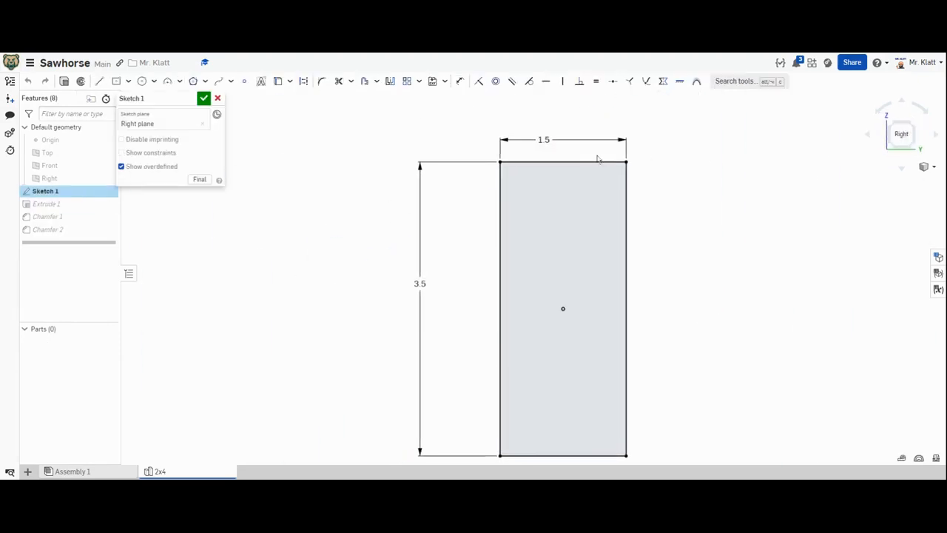
pyautogui.click(207, 99)
pyautogui.click(932, 167)
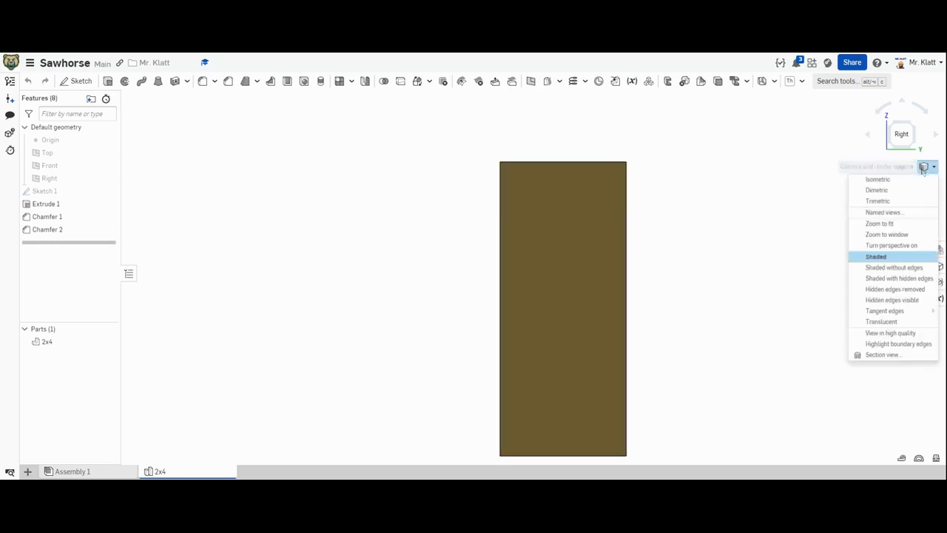
pyautogui.click(918, 181)
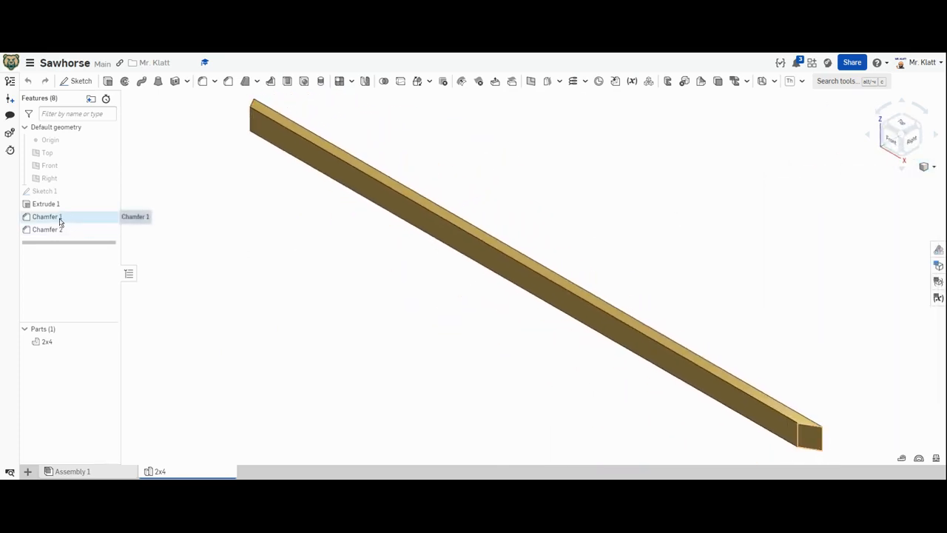
# Step: Review the settings of Chamfer 1 and Chamfer 2 on the board's ends without changing them
pyautogui.doubleClick(59, 217)
pyautogui.click(204, 98)
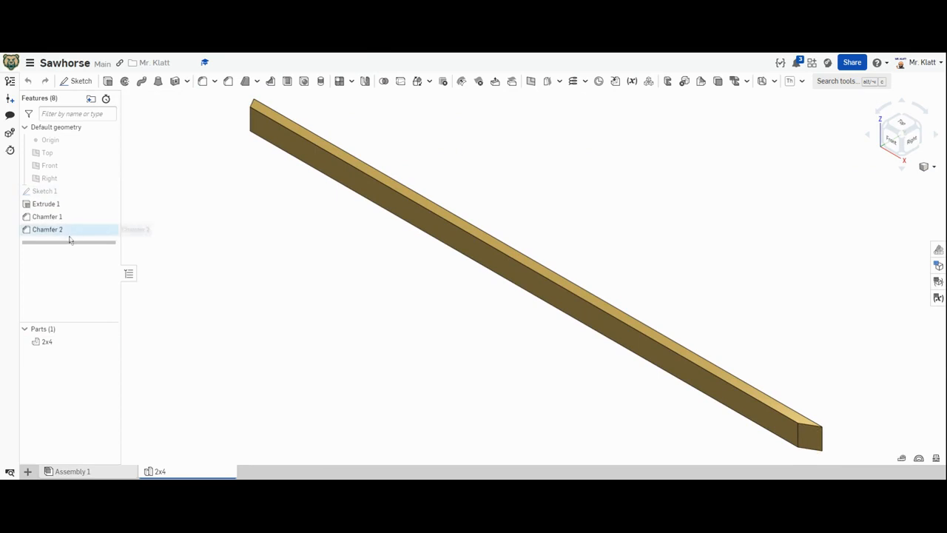
pyautogui.doubleClick(64, 231)
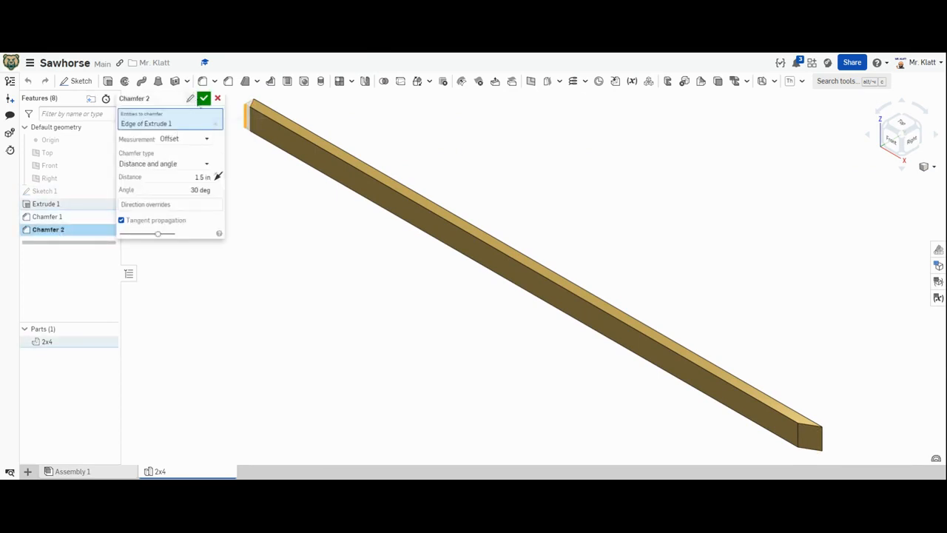
pyautogui.click(203, 98)
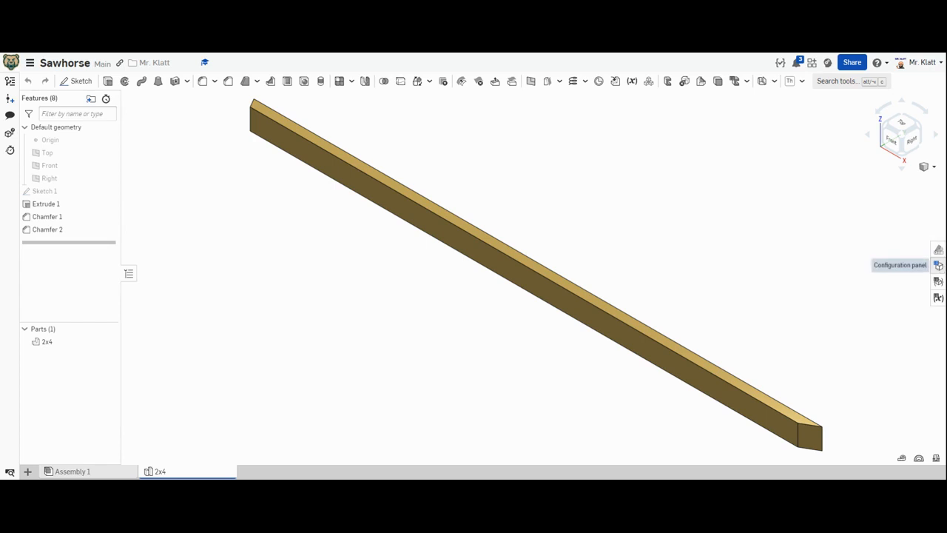
# Step: Add a list-type configuration input to the 2x4 Part Studio
pyautogui.click(938, 266)
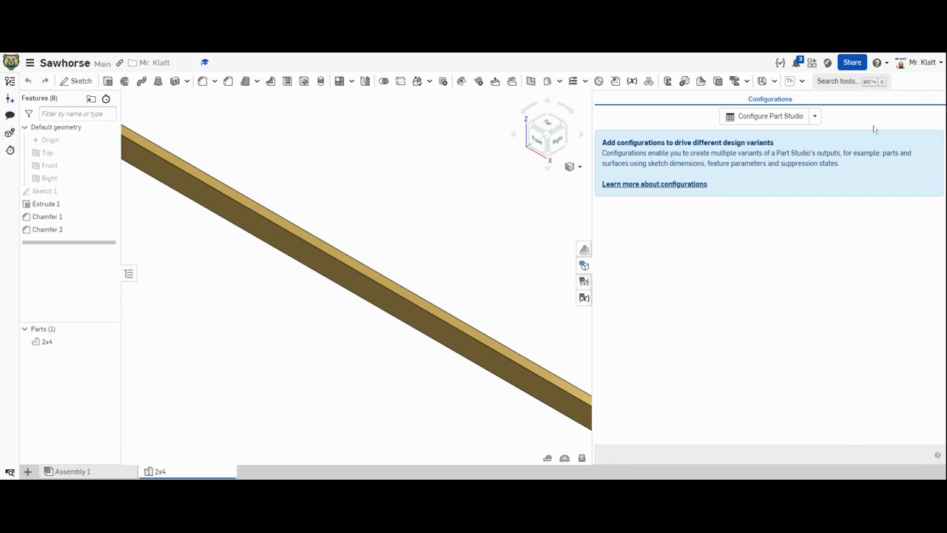
pyautogui.click(814, 119)
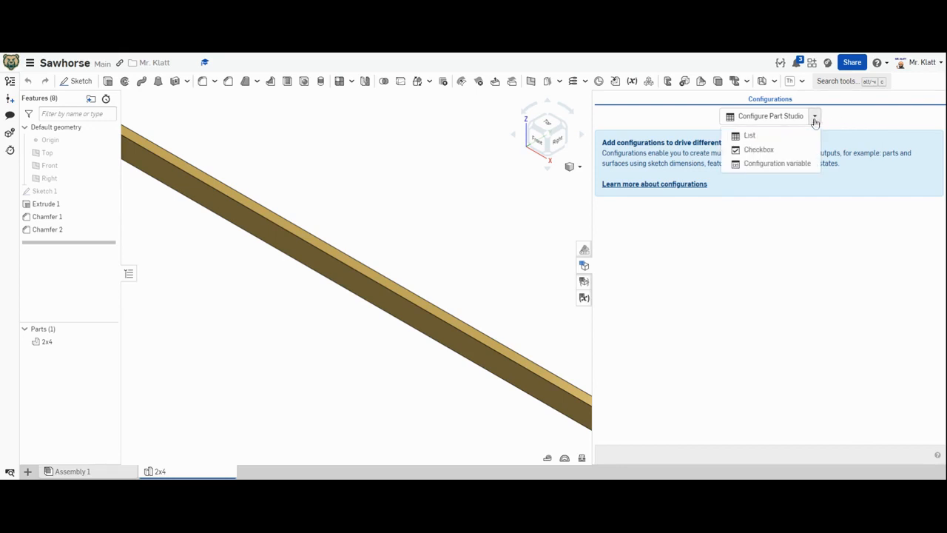
pyautogui.click(762, 140)
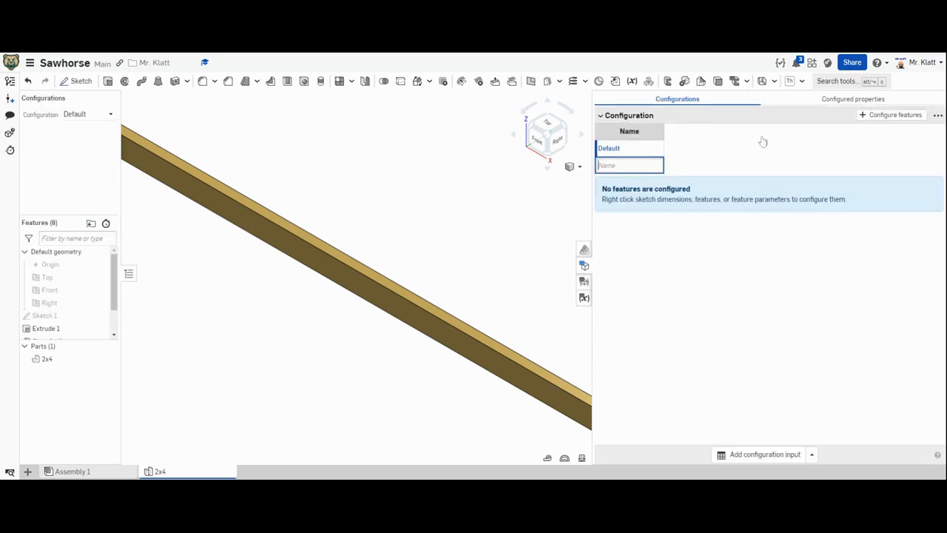
# Step: Rename the Default configuration row as Ridge and add a second row named Leg
pyautogui.click(627, 151)
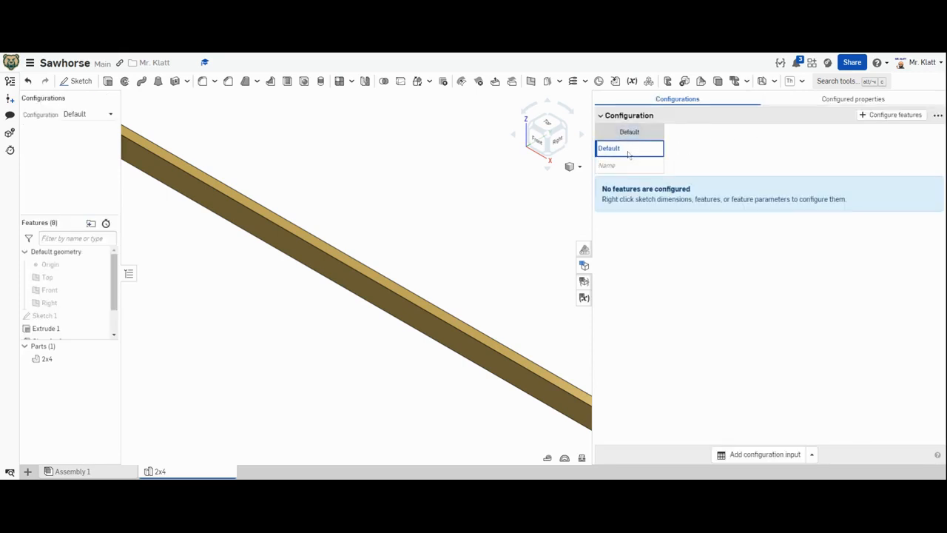
pyautogui.doubleClick(628, 154)
pyautogui.press('Escape')
pyautogui.doubleClick(627, 148)
pyautogui.moveTo(622, 149); pyautogui.dragTo(598, 149)
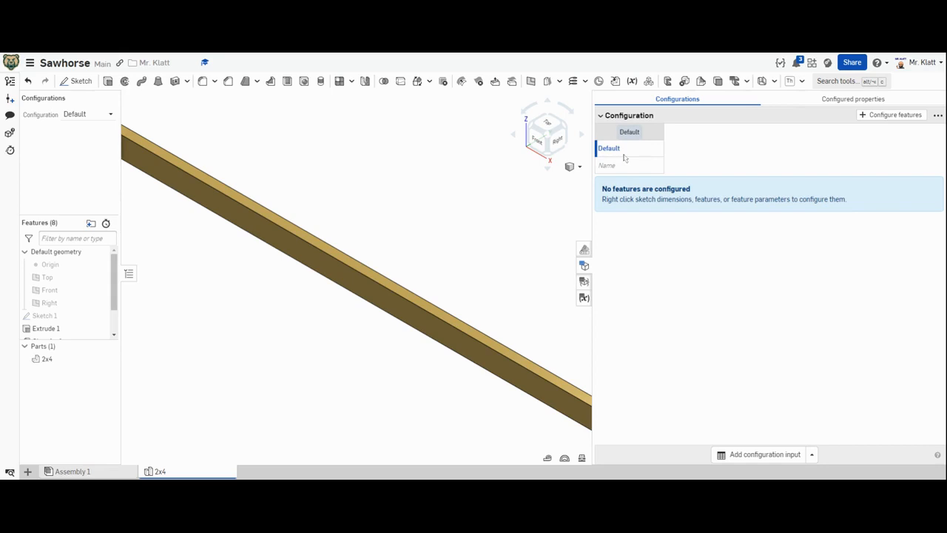
pyautogui.click(626, 152)
pyautogui.doubleClick(628, 152)
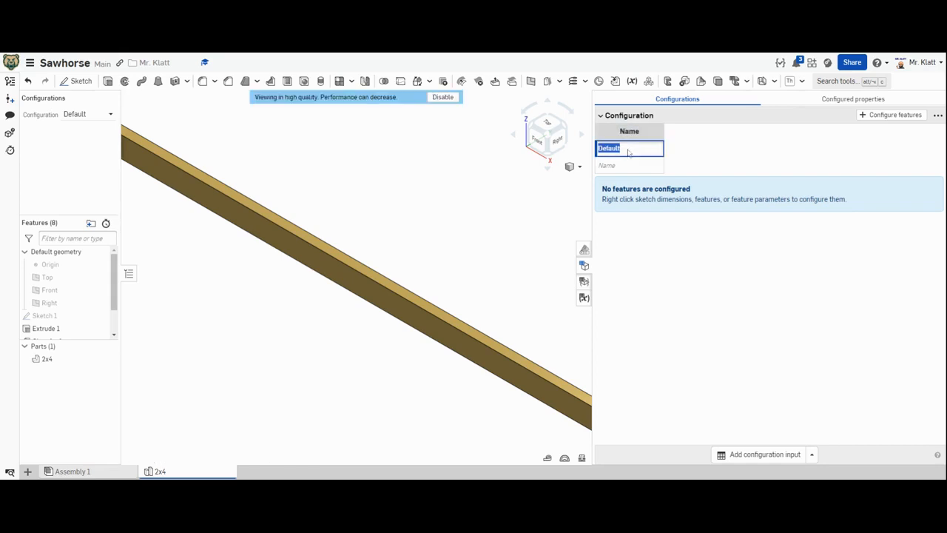
pyautogui.write('Ridge')
pyautogui.click(629, 166)
pyautogui.write('Leg')
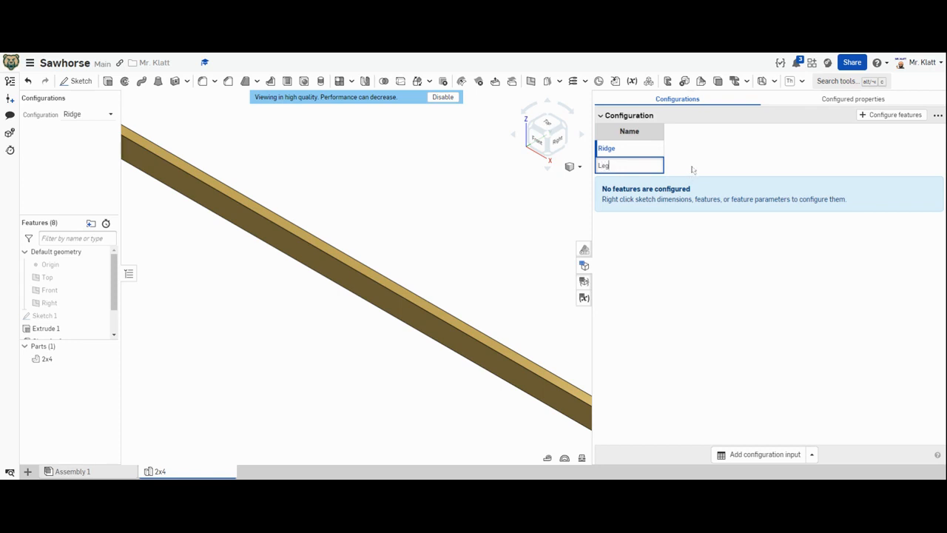
pyautogui.press('Return')
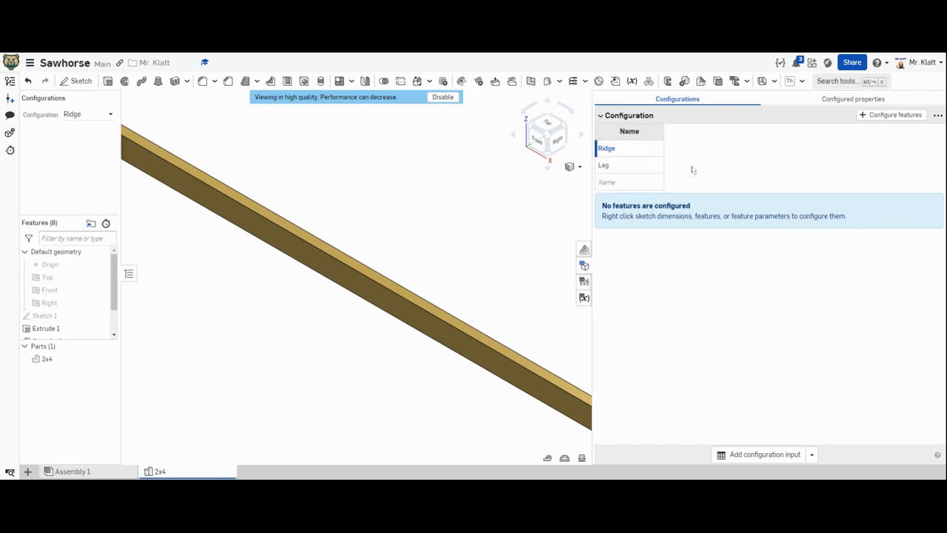
# Step: Add the depth of Extrude 1 as a configured parameter of the Ridge/Leg configuration
pyautogui.click(891, 115)
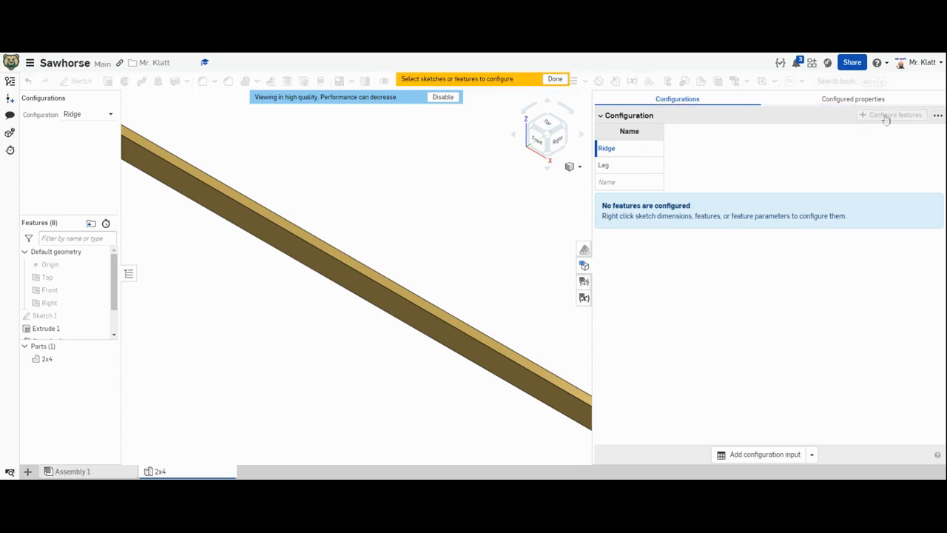
pyautogui.click(58, 329)
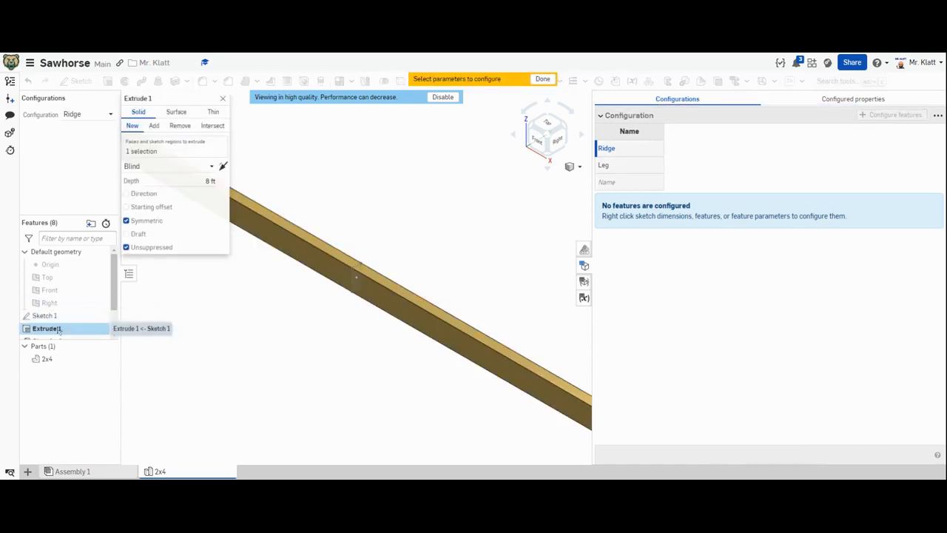
pyautogui.click(177, 184)
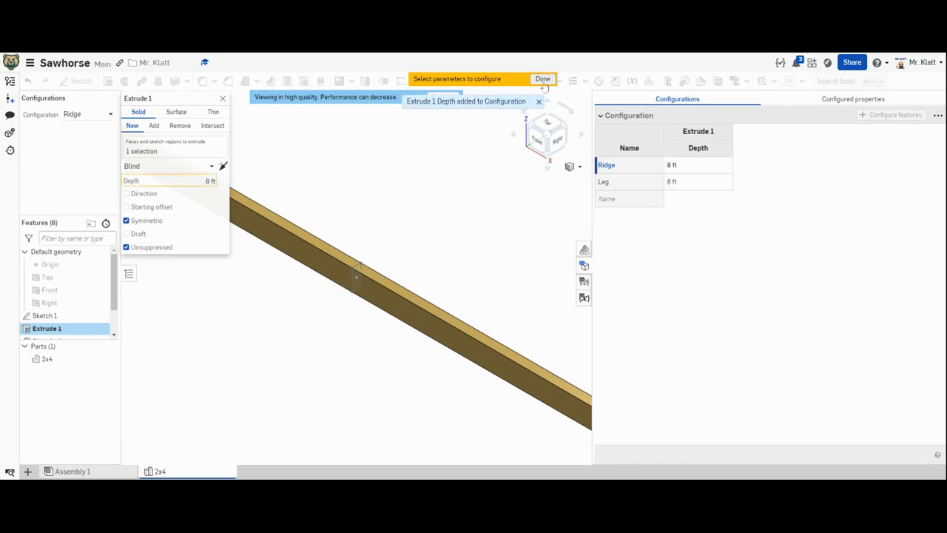
pyautogui.click(543, 79)
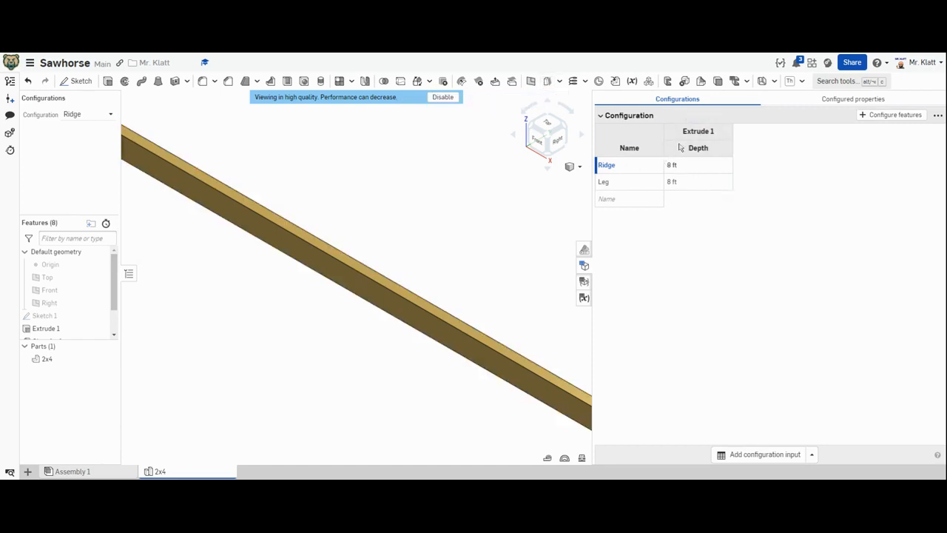
# Step: Set the configured extrude depth to 36 in for Ridge and 24 in for Leg
pyautogui.click(687, 169)
pyautogui.write('36')
pyautogui.press('Return')
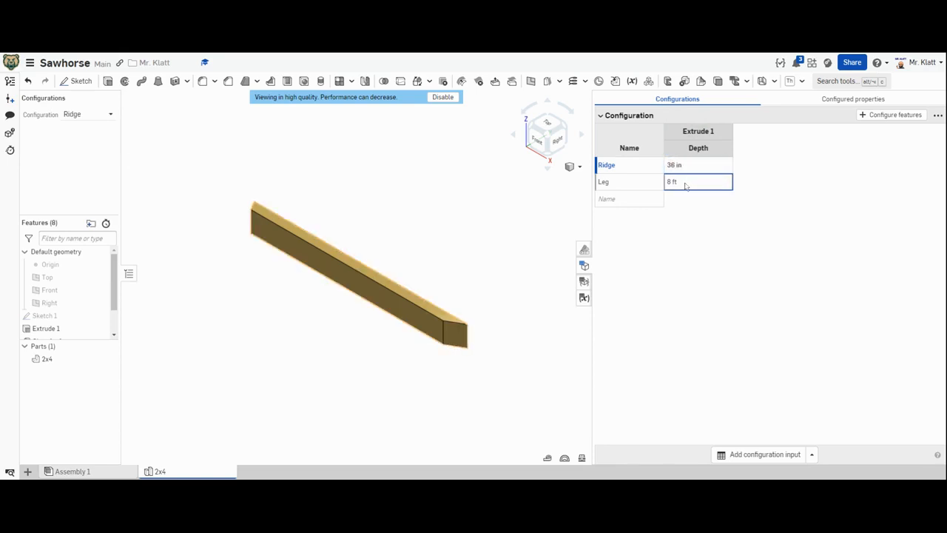
pyautogui.write('24')
pyautogui.click(698, 218)
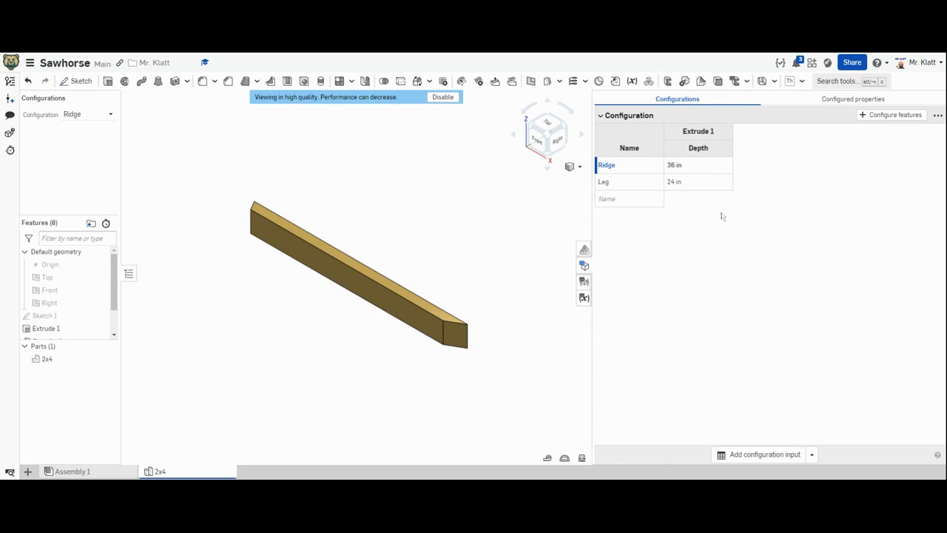
# Step: Switch the active configuration to Leg and back to Ridge to check the board's length
pyautogui.click(74, 116)
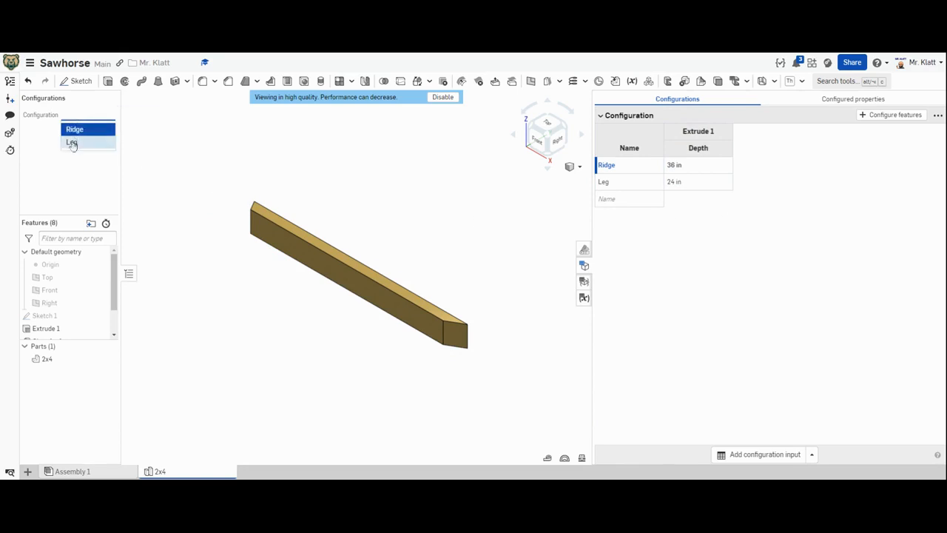
pyautogui.click(72, 147)
pyautogui.click(74, 115)
pyautogui.click(78, 131)
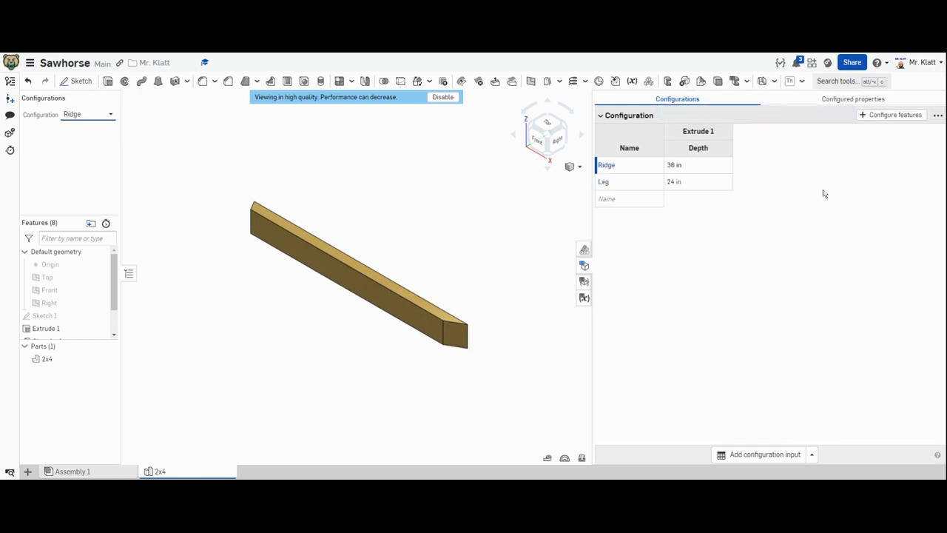
# Step: Add a checkbox configuration input named Chamfer that is on by default
pyautogui.click(811, 454)
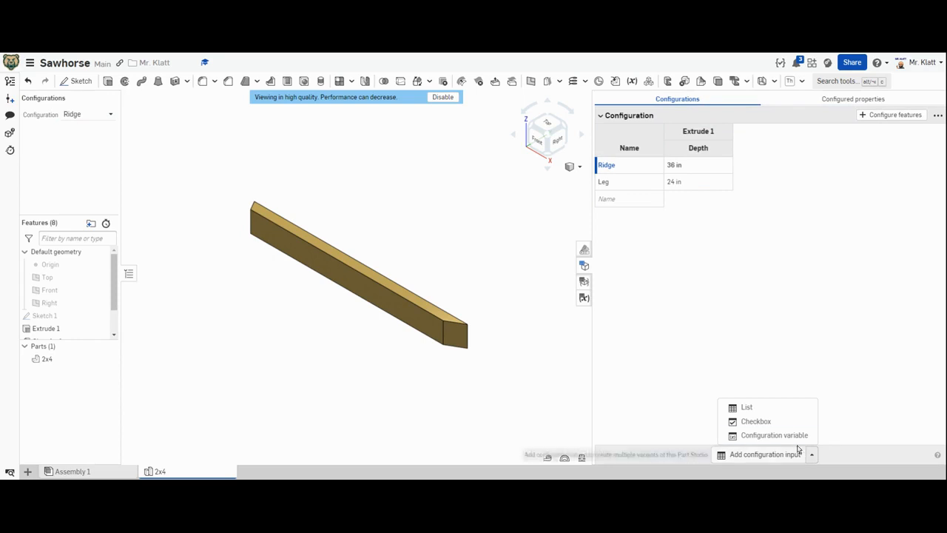
pyautogui.click(769, 423)
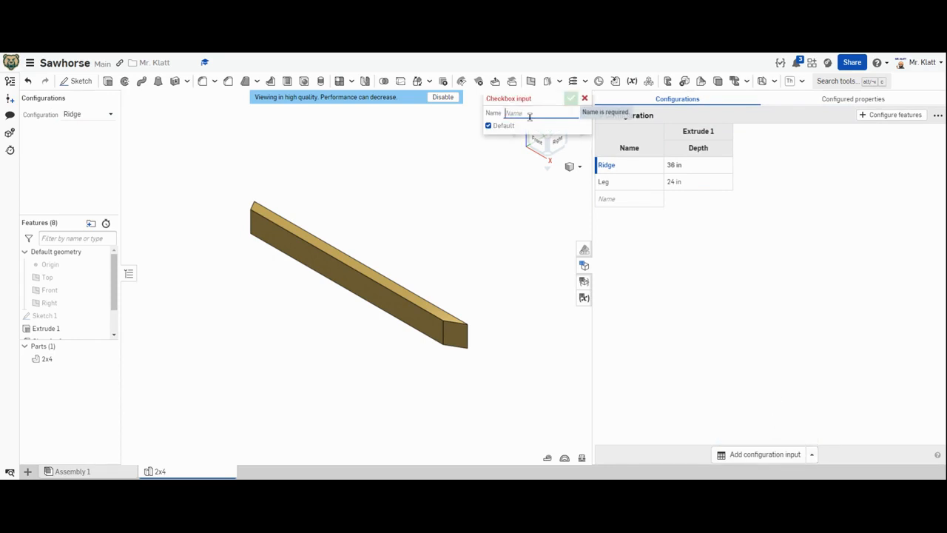
pyautogui.write('Chamfer')
pyautogui.click(570, 98)
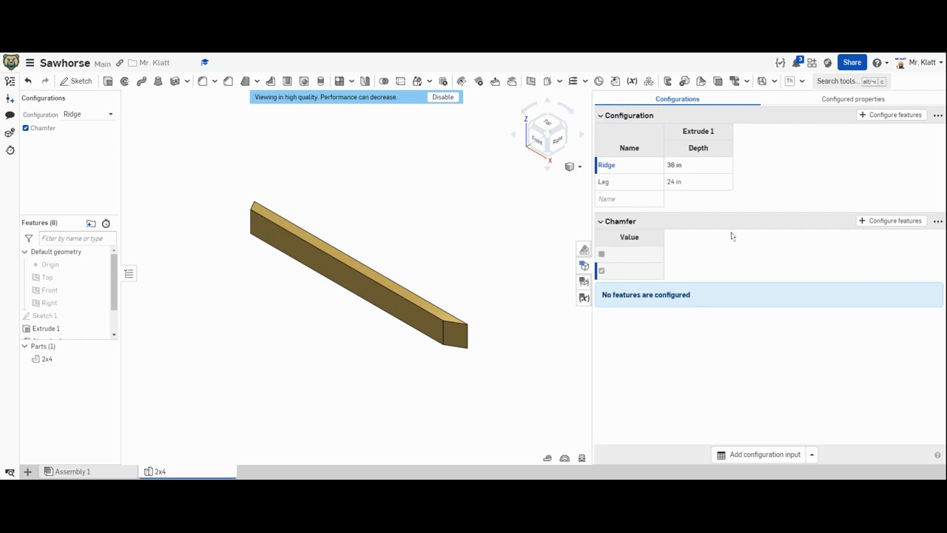
# Step: Configure the unsuppressed state of Chamfer 1 with the Chamfer checkbox input
pyautogui.click(877, 222)
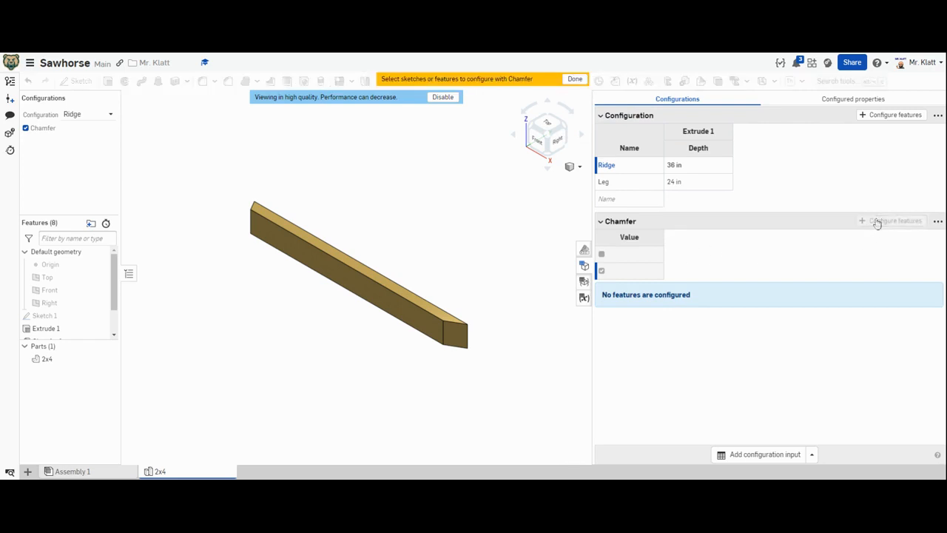
pyautogui.scroll(-2, 97, 290)
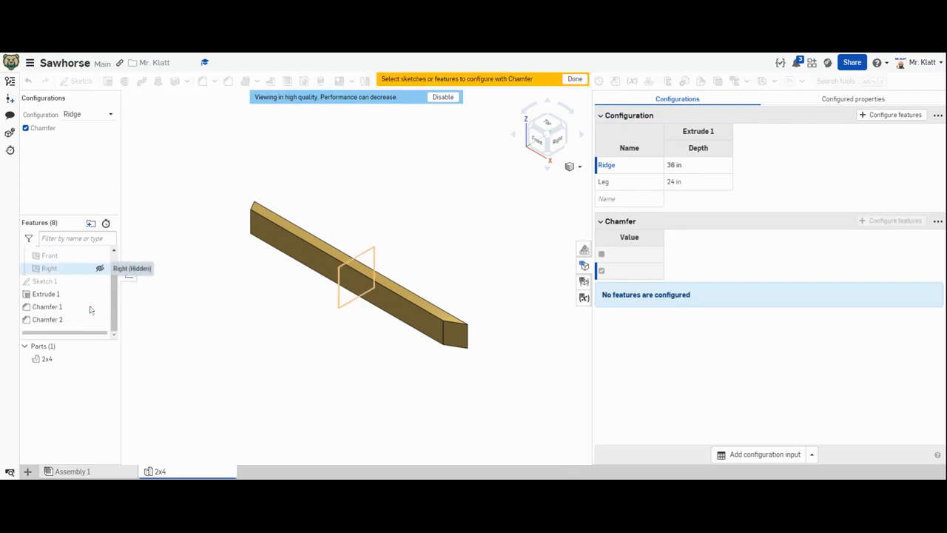
pyautogui.click(56, 311)
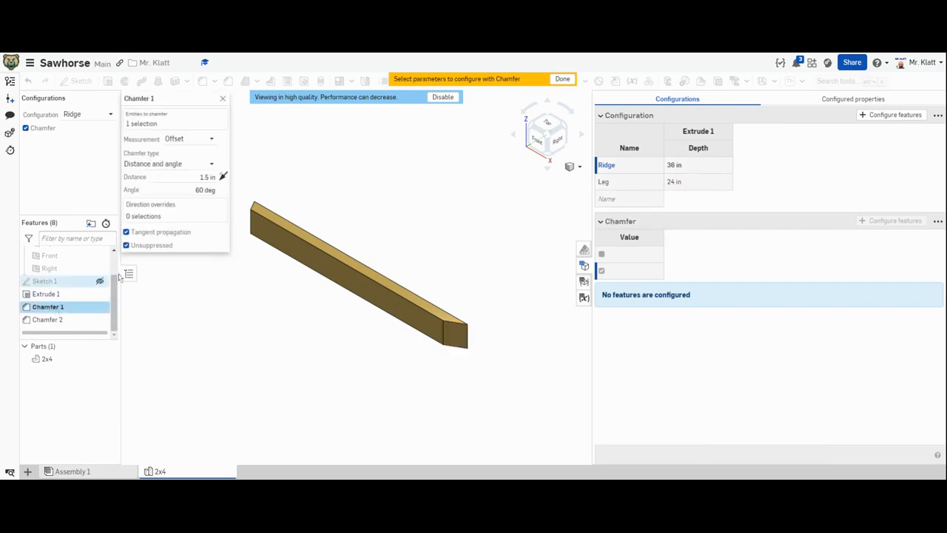
pyautogui.click(142, 248)
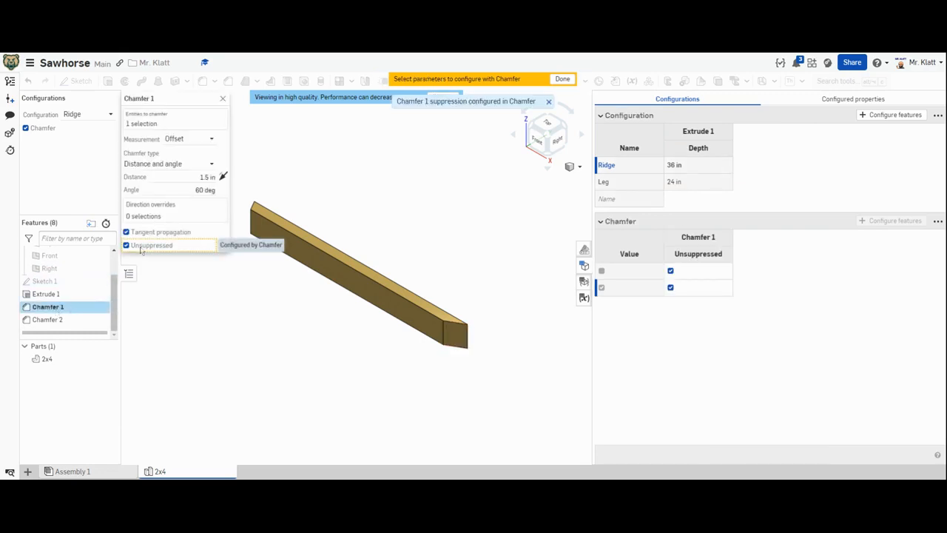
pyautogui.click(561, 79)
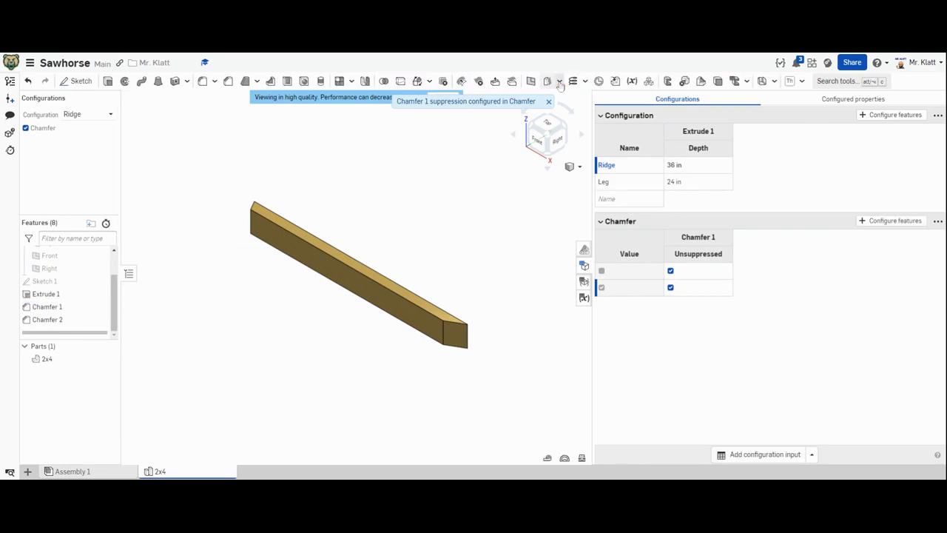
# Step: Add the unsuppressed state of Chamfer 2 to the Chamfer checkbox input
pyautogui.click(872, 221)
pyautogui.doubleClick(44, 321)
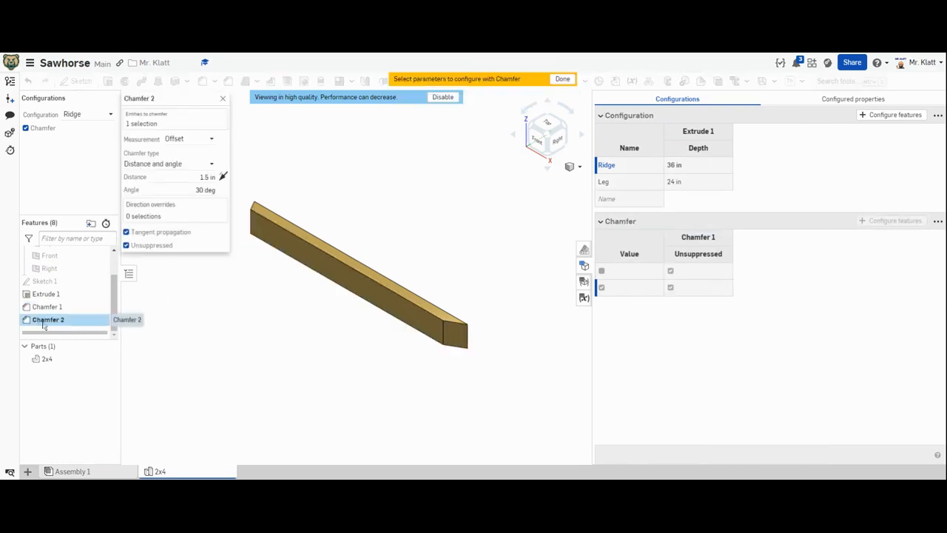
pyautogui.click(151, 245)
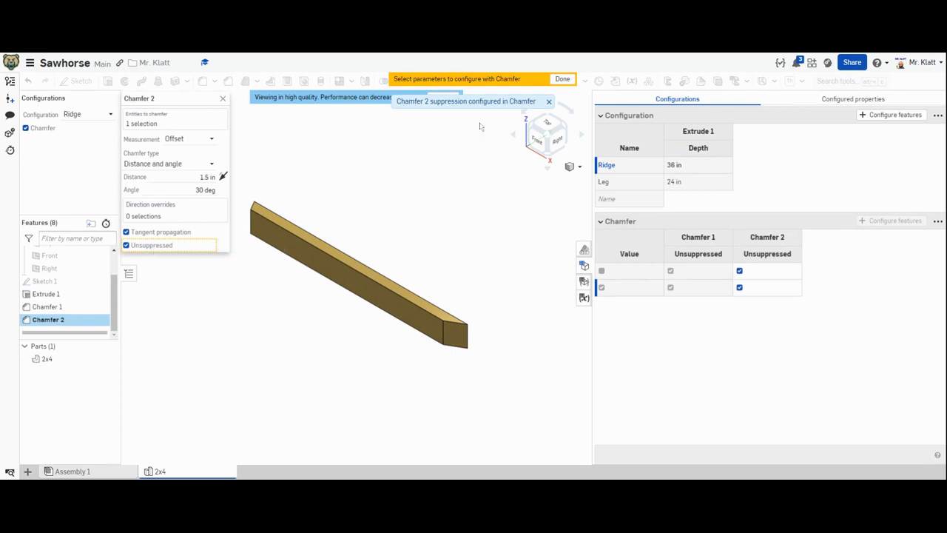
pyautogui.click(562, 79)
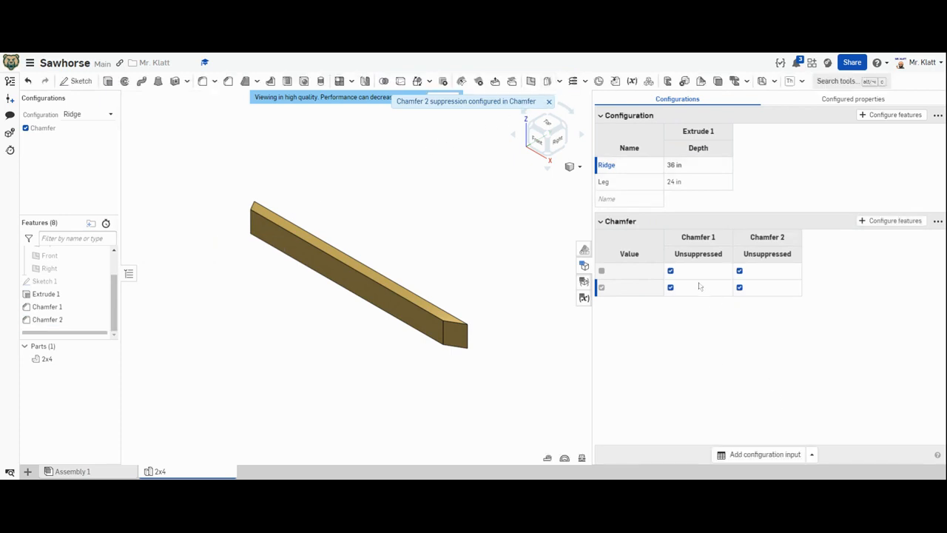
# Step: Suppress Chamfer 1 and Chamfer 2 for the unchecked Chamfer value, and test the option off and on
pyautogui.click(670, 271)
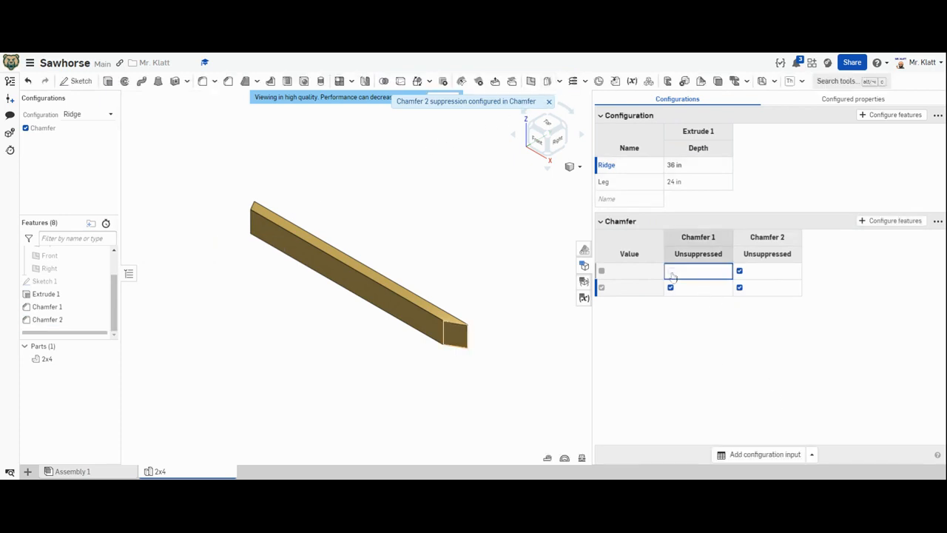
pyautogui.click(740, 272)
pyautogui.click(26, 129)
pyautogui.click(26, 129)
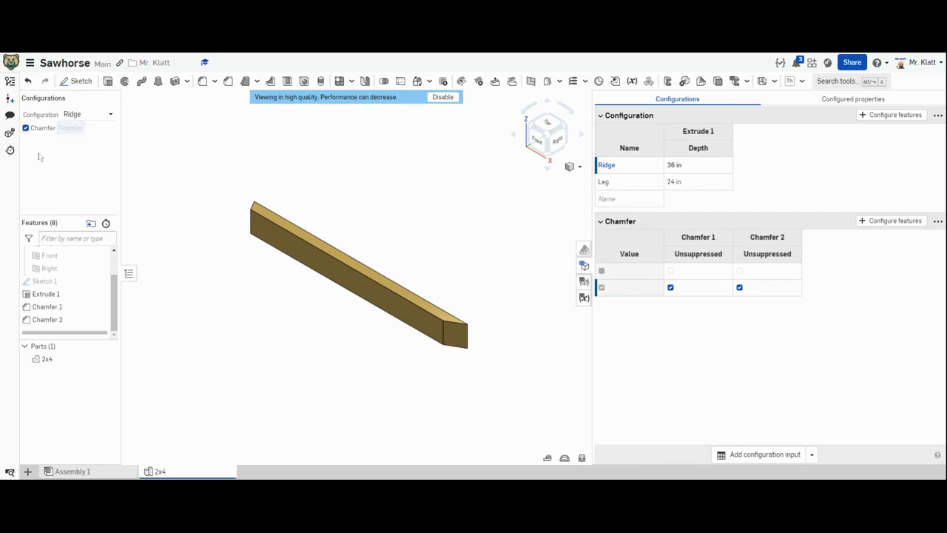
# Step: Test the 2x4's Ridge and Leg configurations, leaving it on Leg with Chamfer on
pyautogui.click(73, 116)
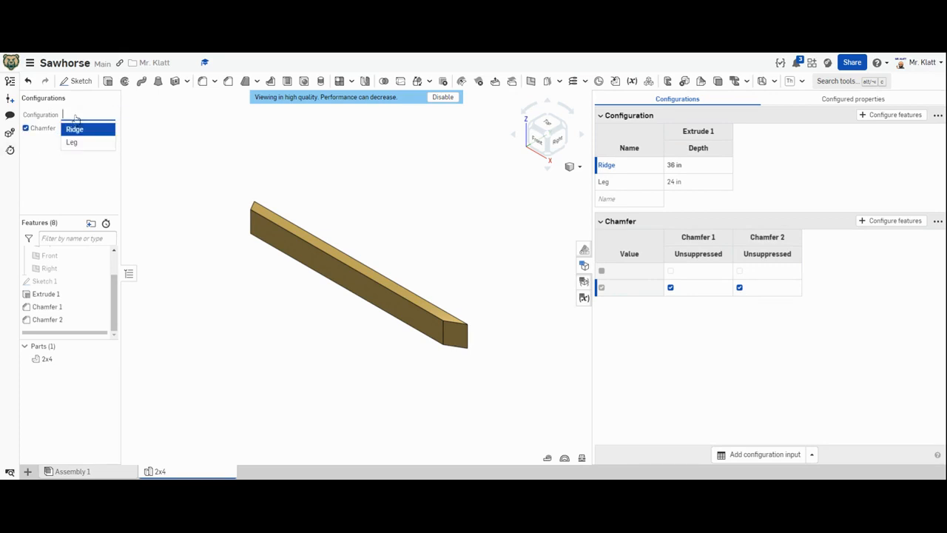
pyautogui.click(75, 129)
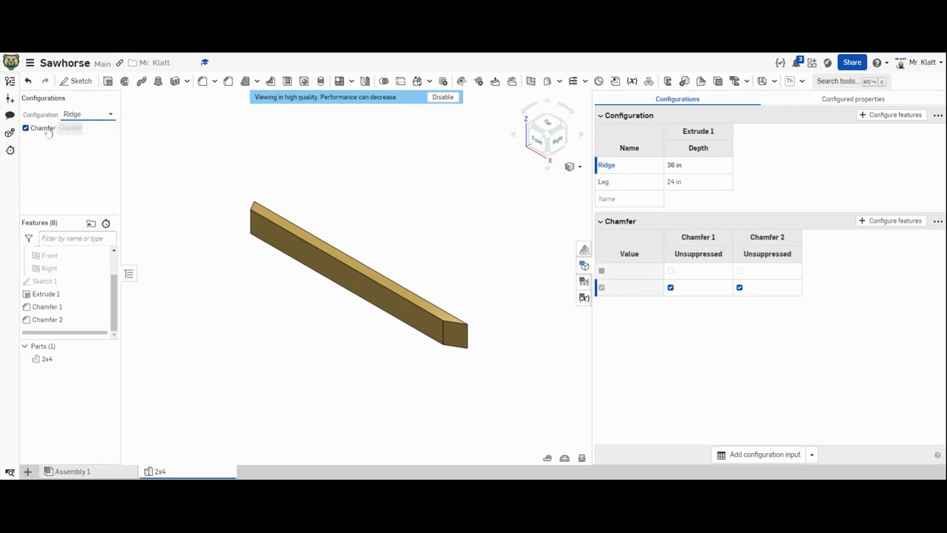
pyautogui.click(92, 116)
pyautogui.click(92, 141)
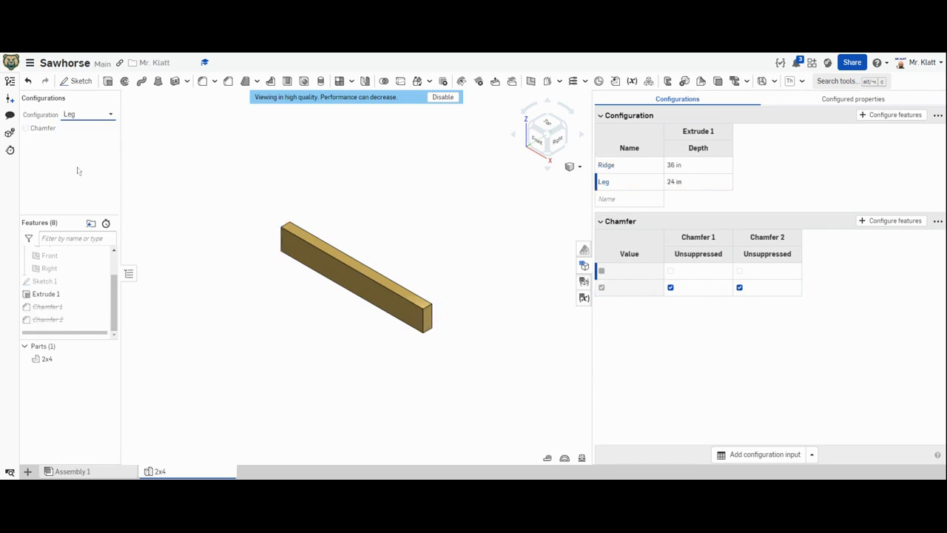
pyautogui.click(26, 127)
pyautogui.moveTo(169, 191); pyautogui.dragTo(226, 203, button='right')
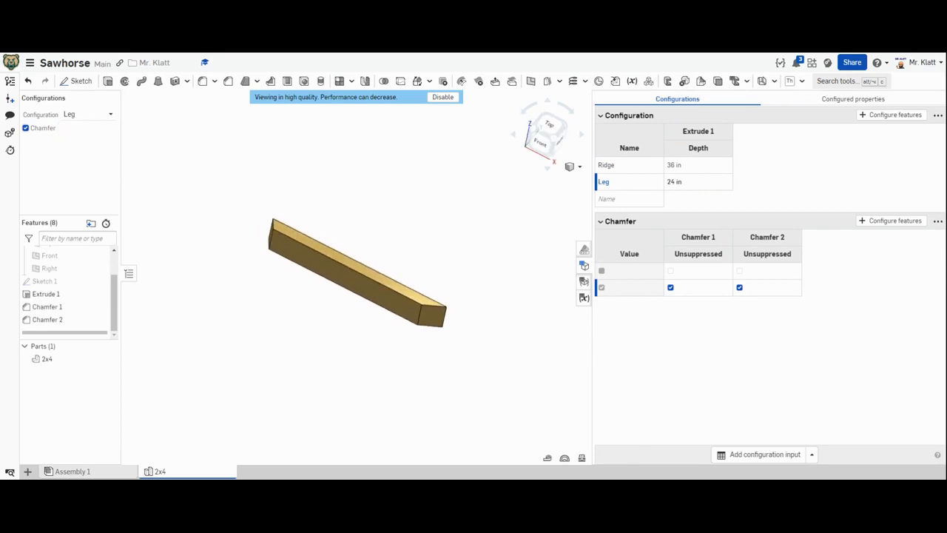
pyautogui.scroll(5, 518, 215)
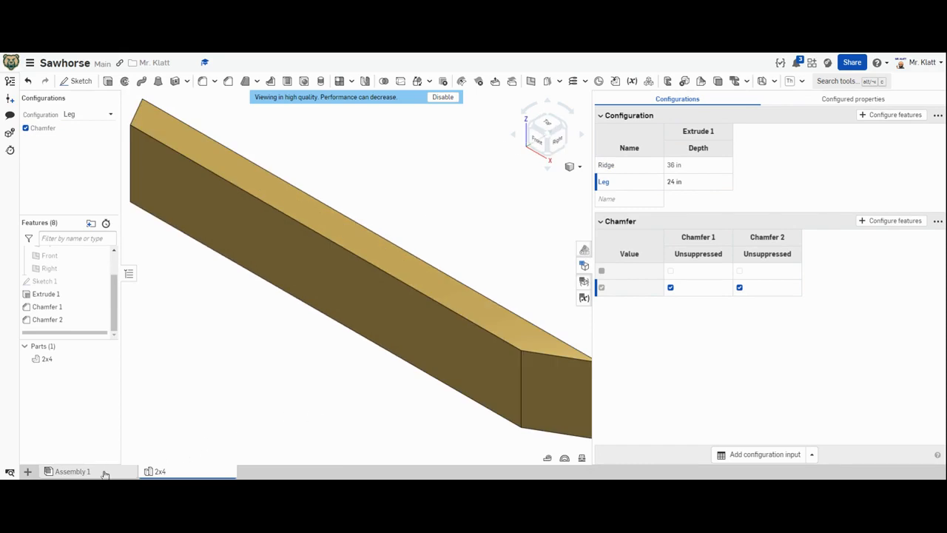
# Step: Insert one 2x4 into Assembly 1 in the Ridge configuration with Chamfer off
pyautogui.click(74, 472)
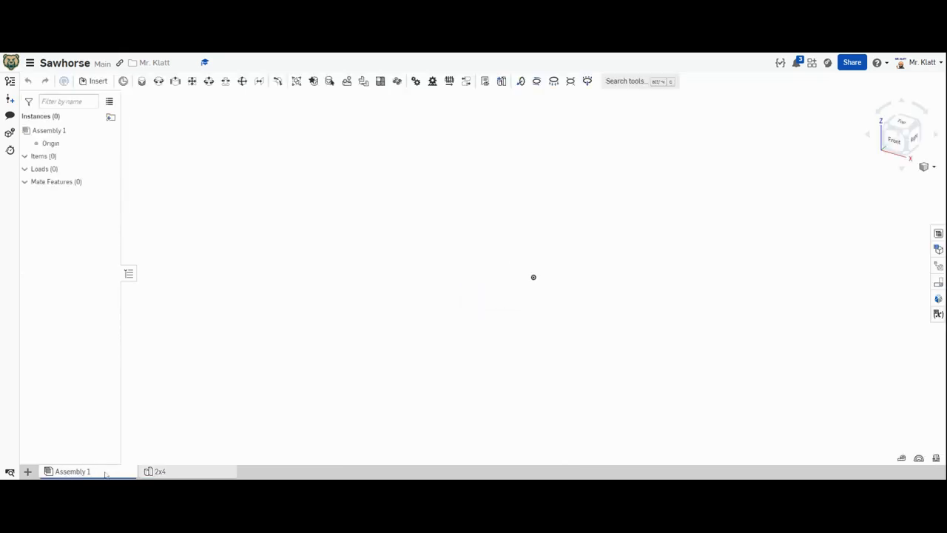
pyautogui.click(95, 81)
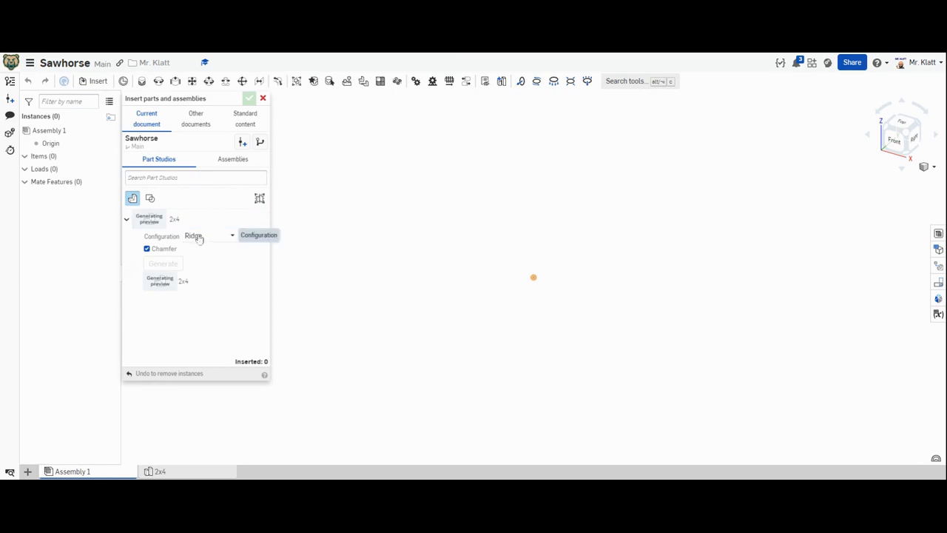
pyautogui.click(149, 250)
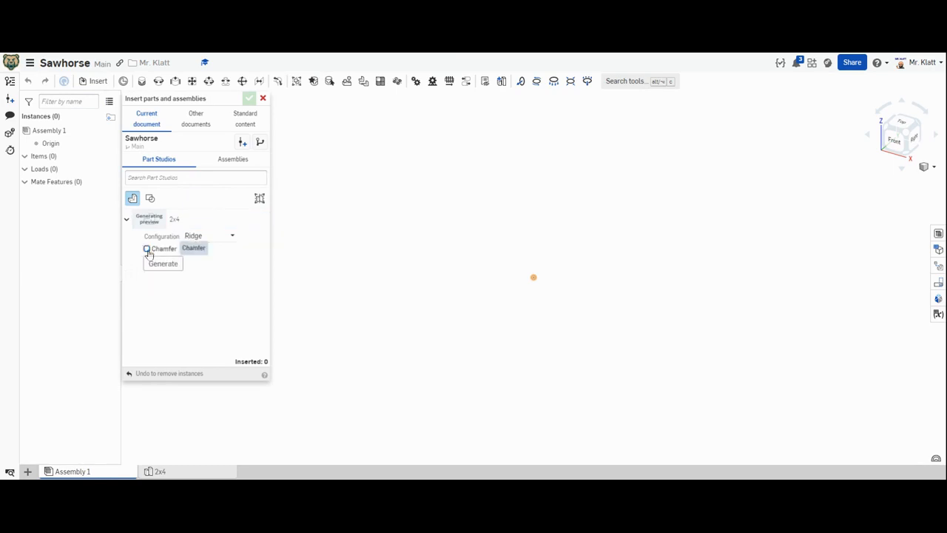
pyautogui.click(163, 263)
pyautogui.click(179, 288)
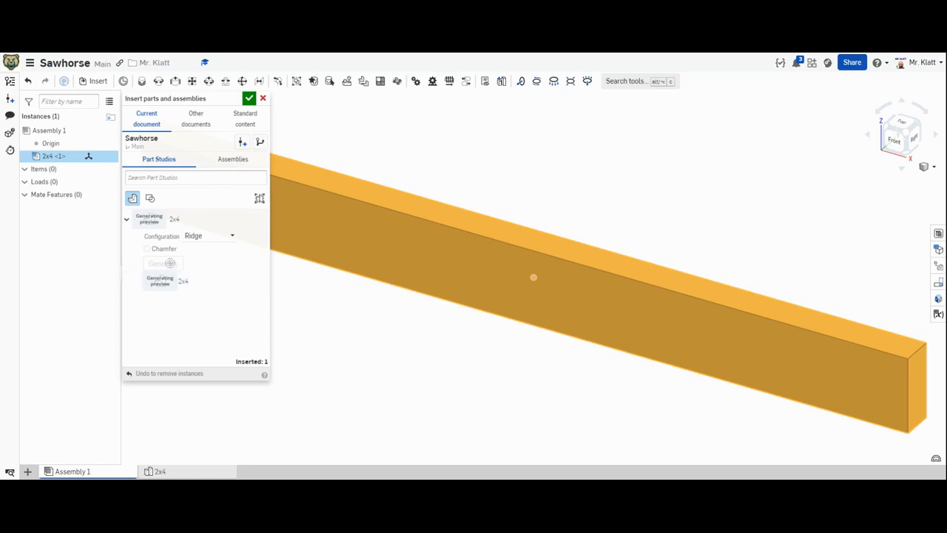
# Step: Insert four 2x4 instances in the Leg configuration with Chamfer on into the assembly
pyautogui.click(197, 236)
pyautogui.click(200, 264)
pyautogui.click(146, 249)
pyautogui.click(160, 264)
pyautogui.click(169, 287)
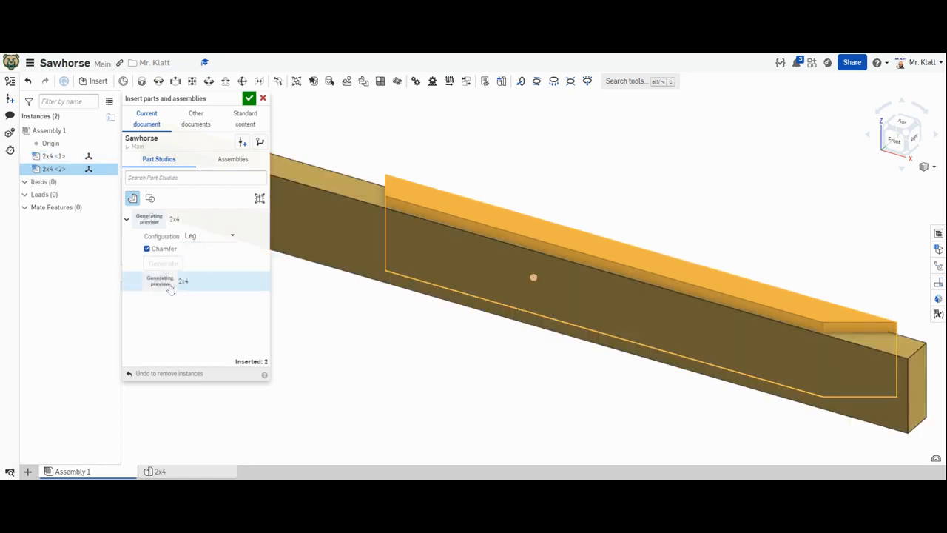
pyautogui.click(170, 287)
pyautogui.click(170, 287)
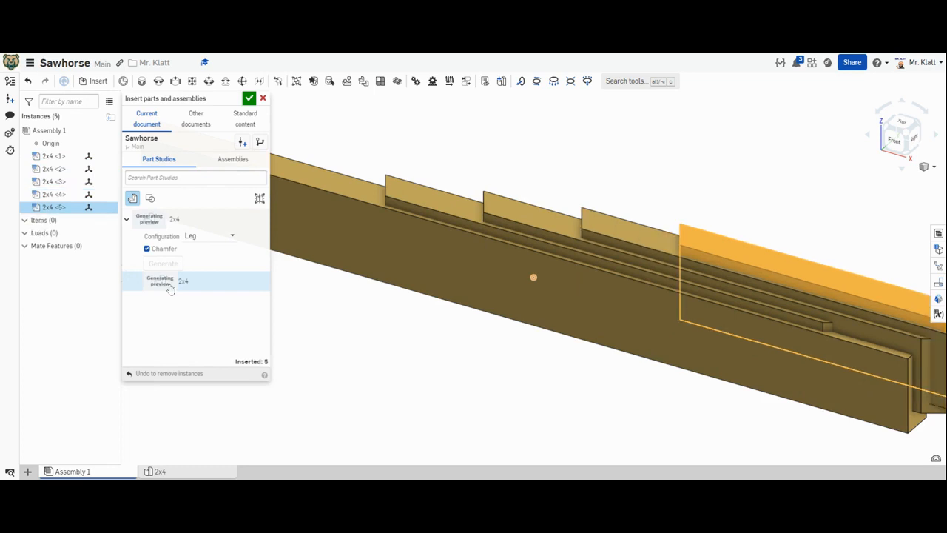
pyautogui.click(248, 99)
# Step: Fix the ridge board in place and attach the first leg to one of its ends with a Fastened mate
pyautogui.rightClick(249, 185)
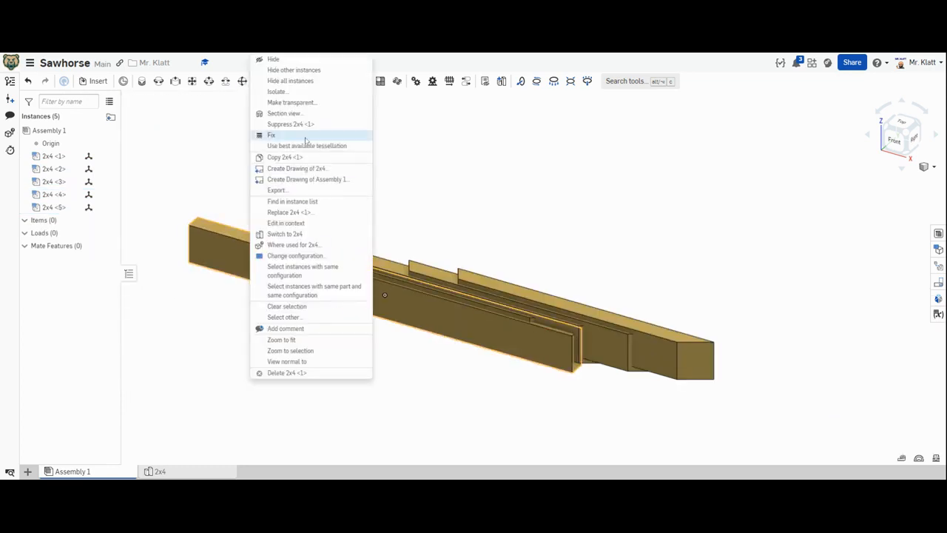
pyautogui.click(271, 134)
pyautogui.press('f')
pyautogui.click(376, 211)
pyautogui.click(459, 239)
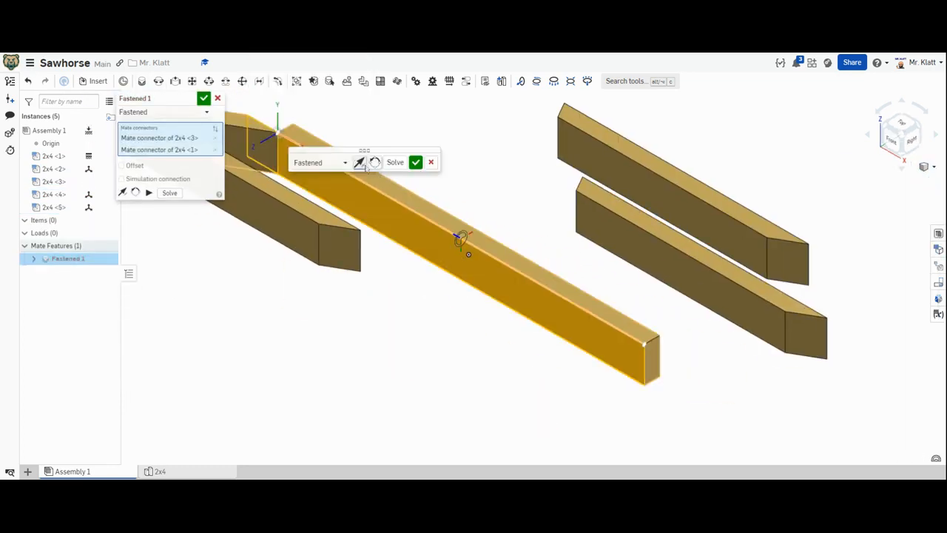
pyautogui.press('Return')
# Step: Attach a second leg to the other end of the ridge on the same side with a Fastened mate
pyautogui.press('f')
pyautogui.click(482, 313)
pyautogui.click(644, 344)
pyautogui.press('Return')
# Step: Attach the remaining two legs to both ends of the ridge's opposite side with Fastened mates
pyautogui.press('f')
pyautogui.click(767, 389)
pyautogui.click(773, 159)
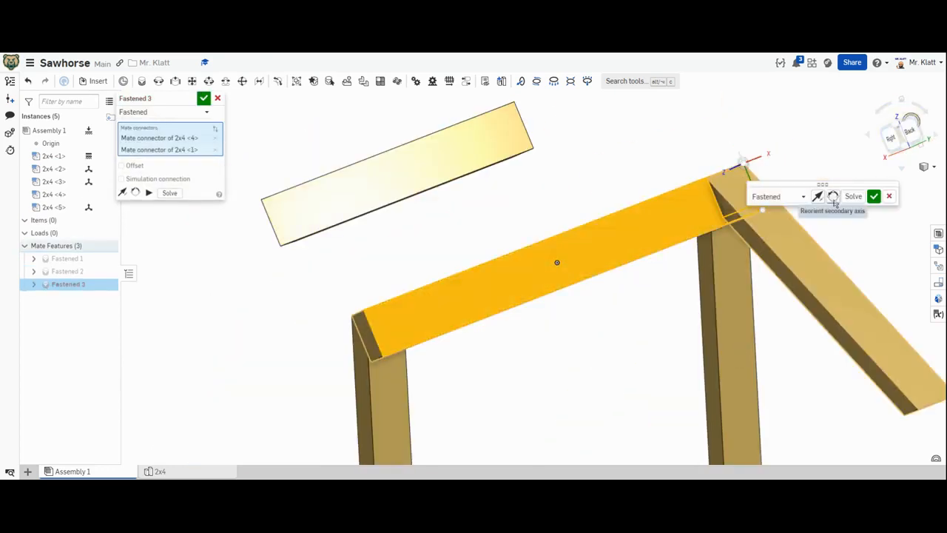
pyautogui.press('Return')
pyautogui.press('f')
pyautogui.click(467, 277)
pyautogui.click(573, 344)
pyautogui.press('Return')
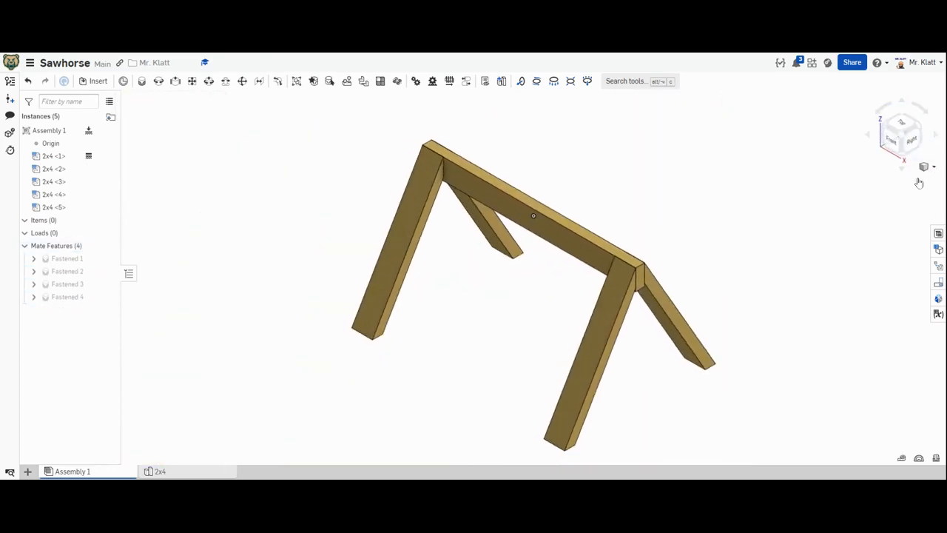
# Step: Hide the assembly's origin and display its bill of materials
pyautogui.click(105, 143)
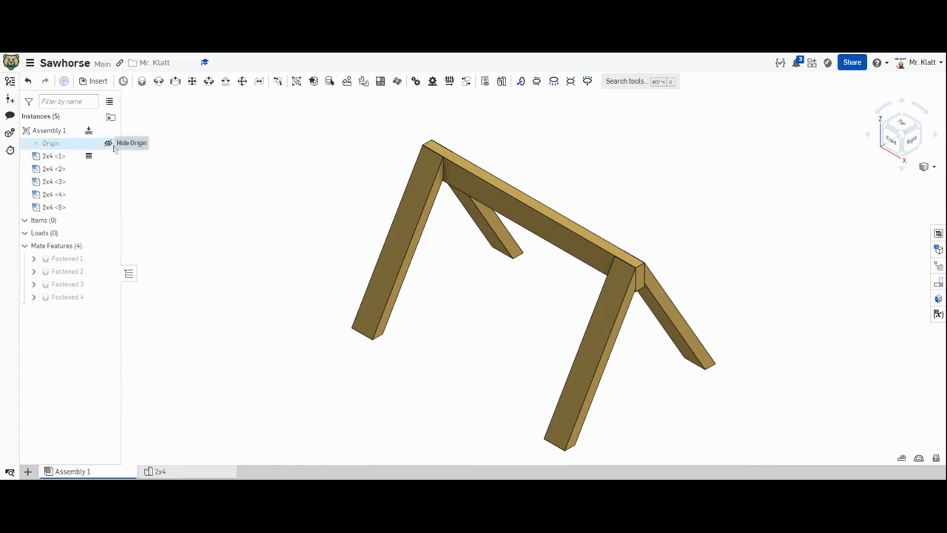
pyautogui.click(925, 167)
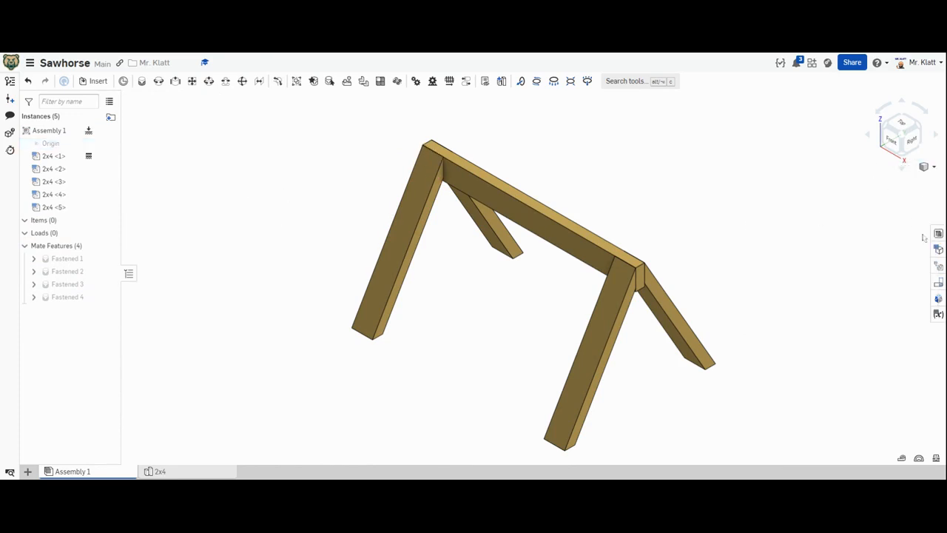
pyautogui.click(939, 234)
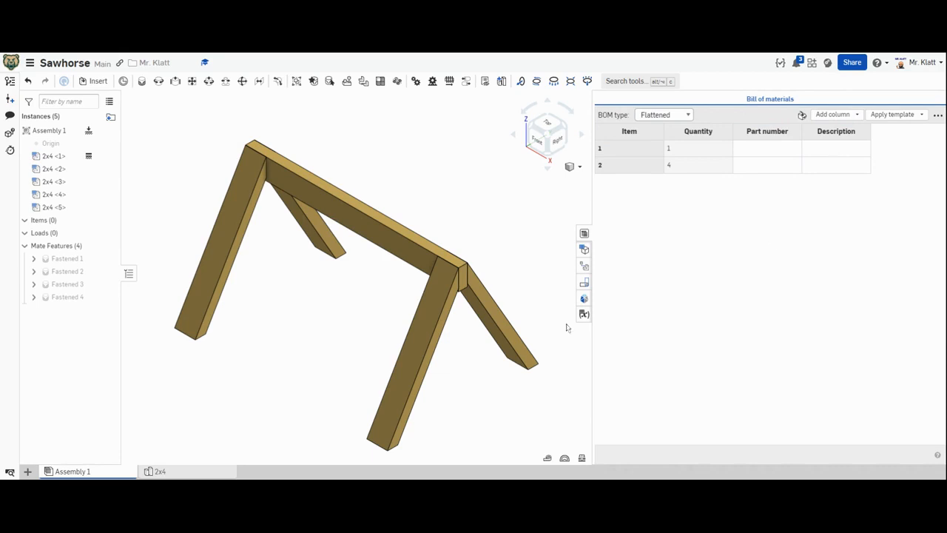
# Step: Add a configured Description property to the 2x4 part and enter Leg for the chamfered Leg configuration
pyautogui.click(160, 471)
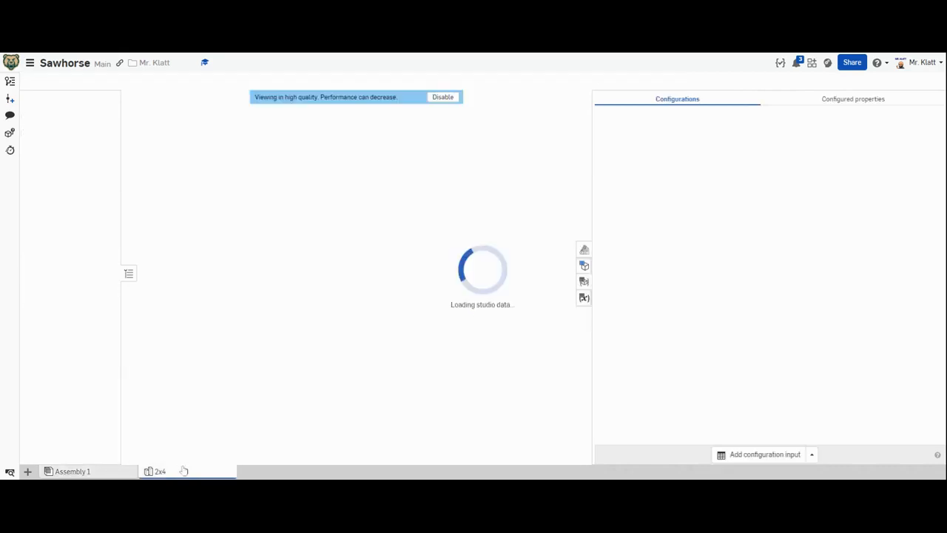
pyautogui.click(848, 101)
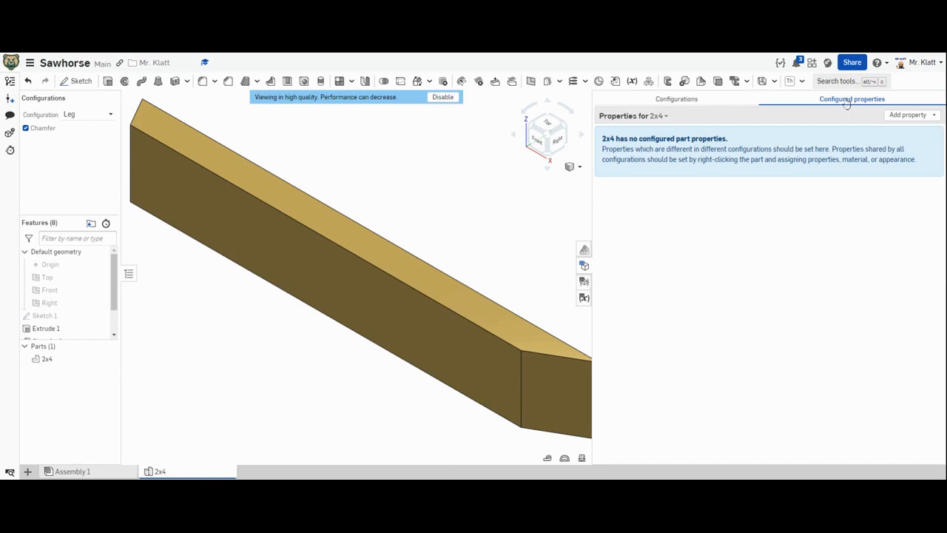
pyautogui.click(907, 116)
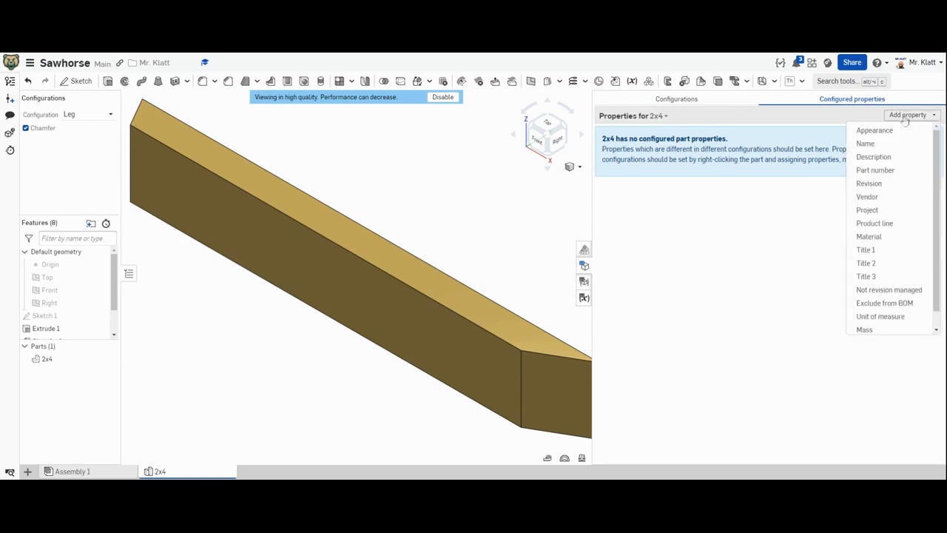
pyautogui.click(889, 158)
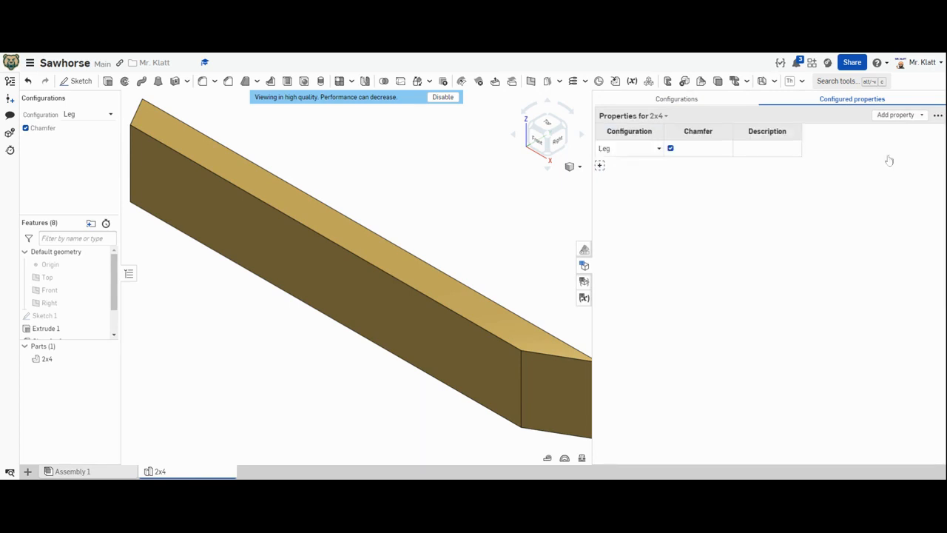
pyautogui.click(761, 157)
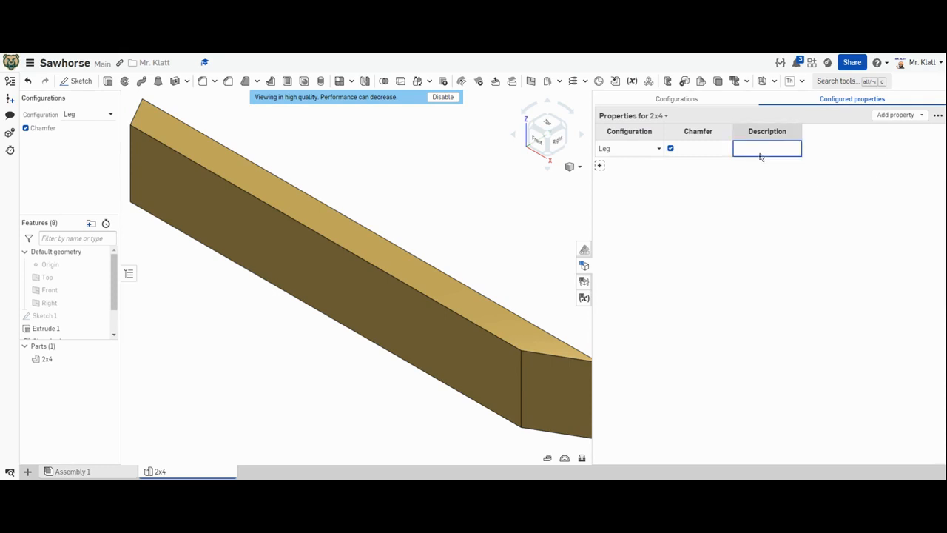
pyautogui.write('Leg')
pyautogui.press('Return')
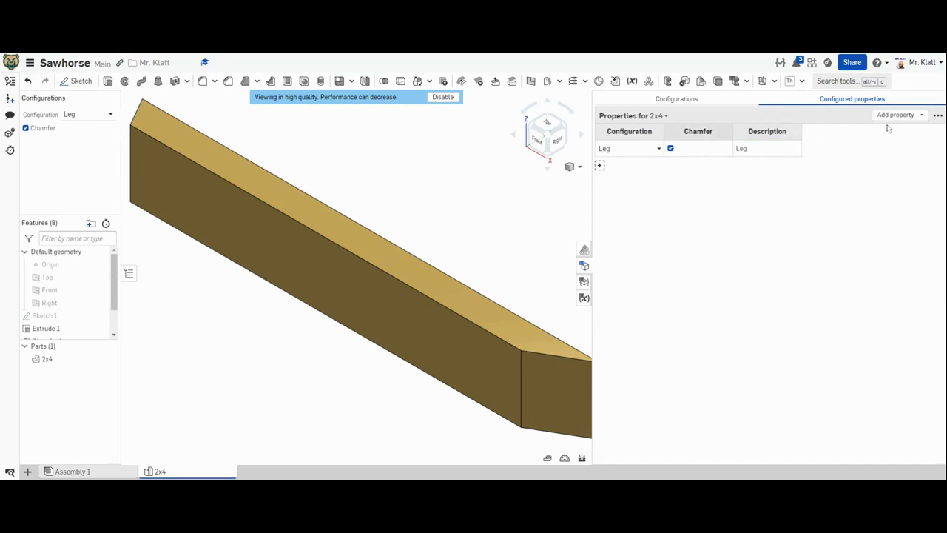
# Step: Add a configured property row for Ridge with Chamfer off and set its description to Ridge
pyautogui.click(600, 166)
pyautogui.click(647, 171)
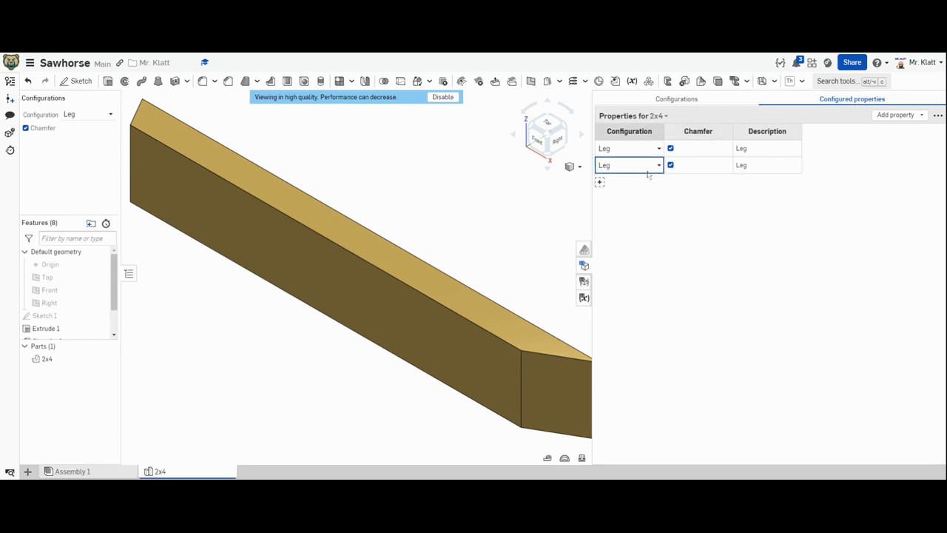
pyautogui.click(658, 166)
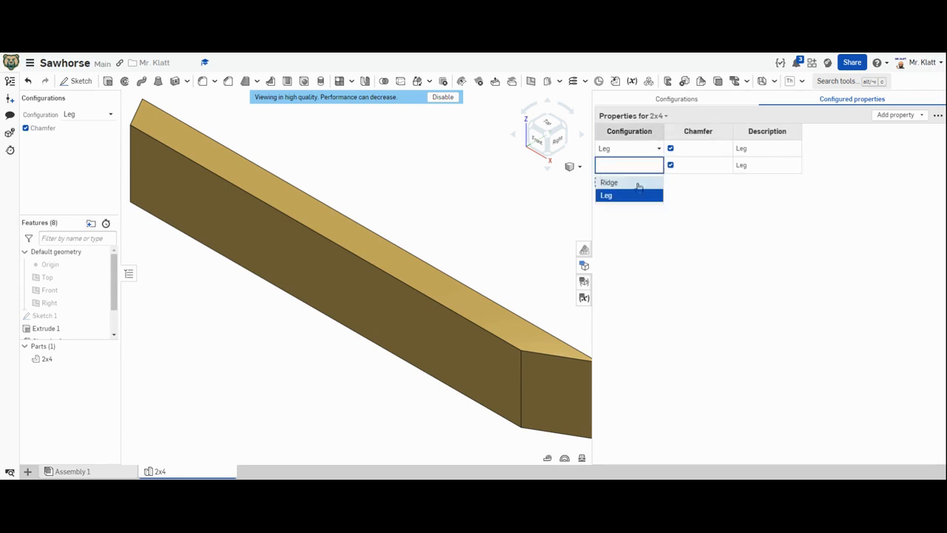
pyautogui.click(635, 181)
pyautogui.click(670, 167)
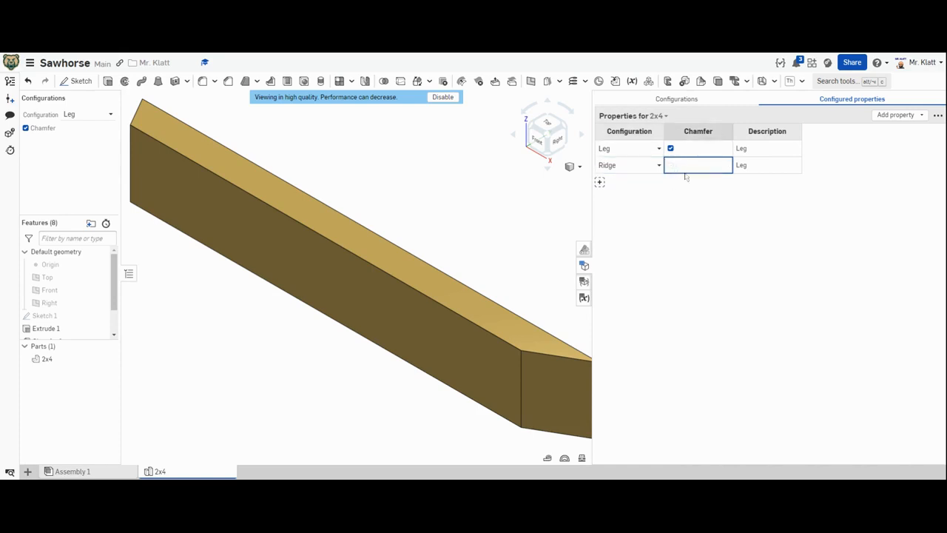
pyautogui.click(754, 168)
pyautogui.write('R')
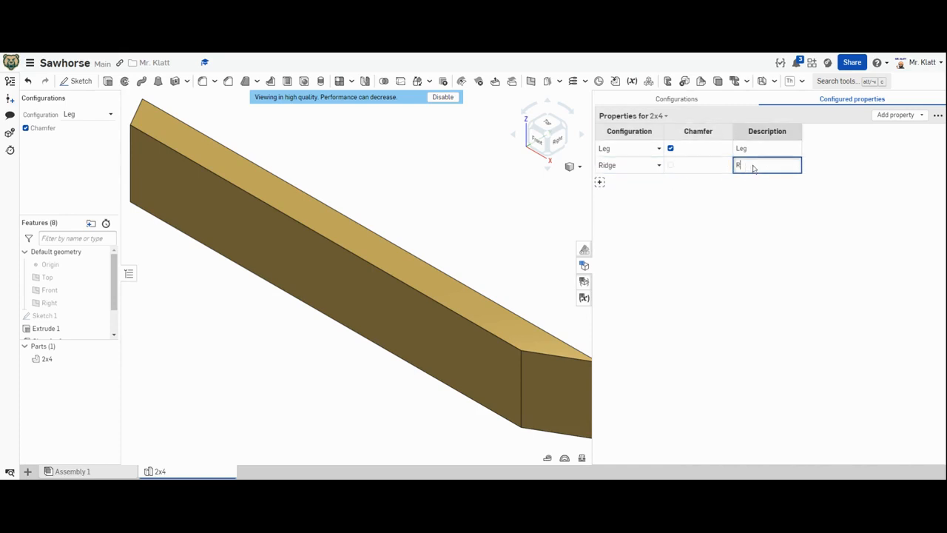
pyautogui.write('idge')
pyautogui.click(741, 244)
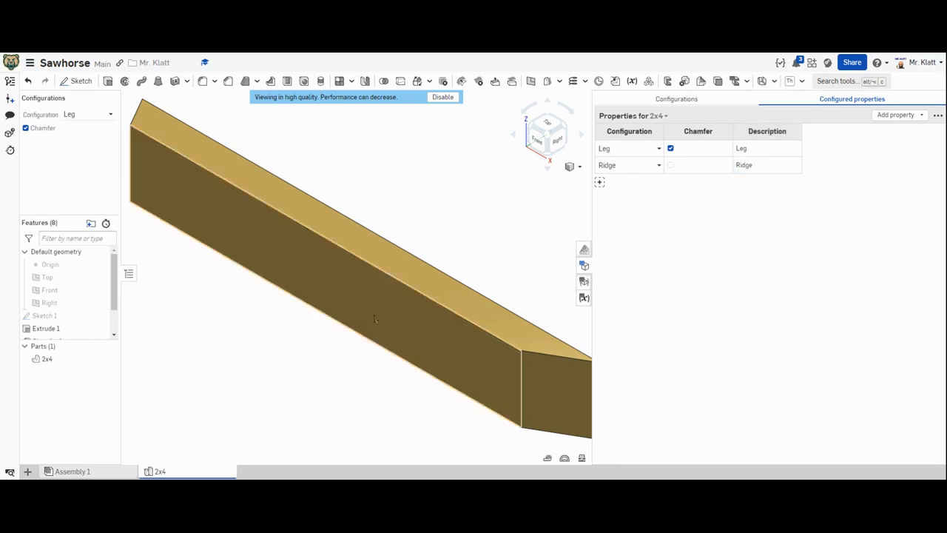
# Step: Remove the Part number column from Assembly 1's bill of materials and add a Name column
pyautogui.click(106, 471)
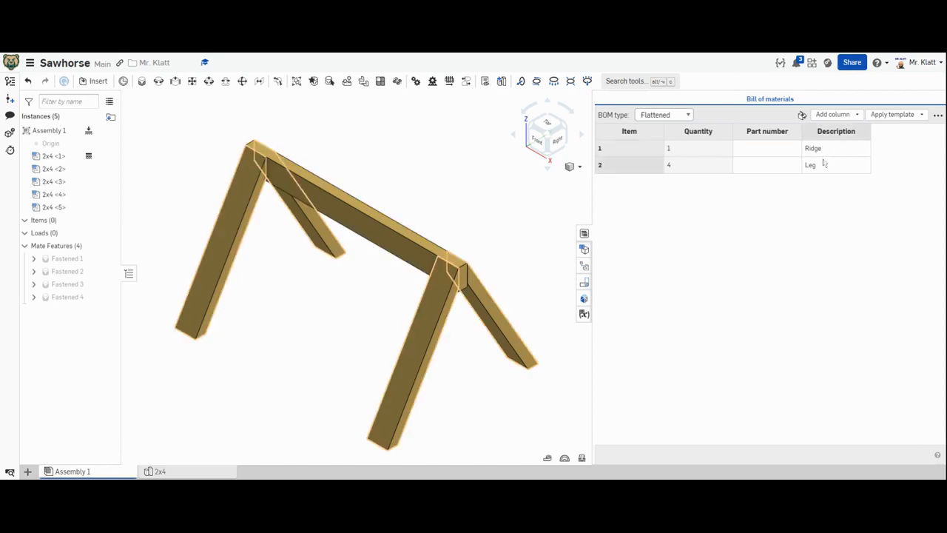
pyautogui.rightClick(766, 134)
pyautogui.click(790, 167)
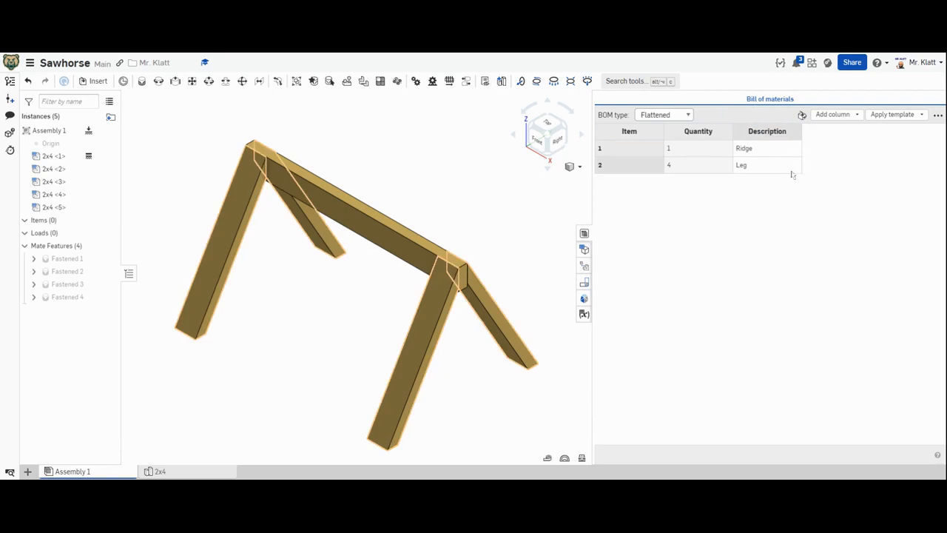
pyautogui.click(848, 115)
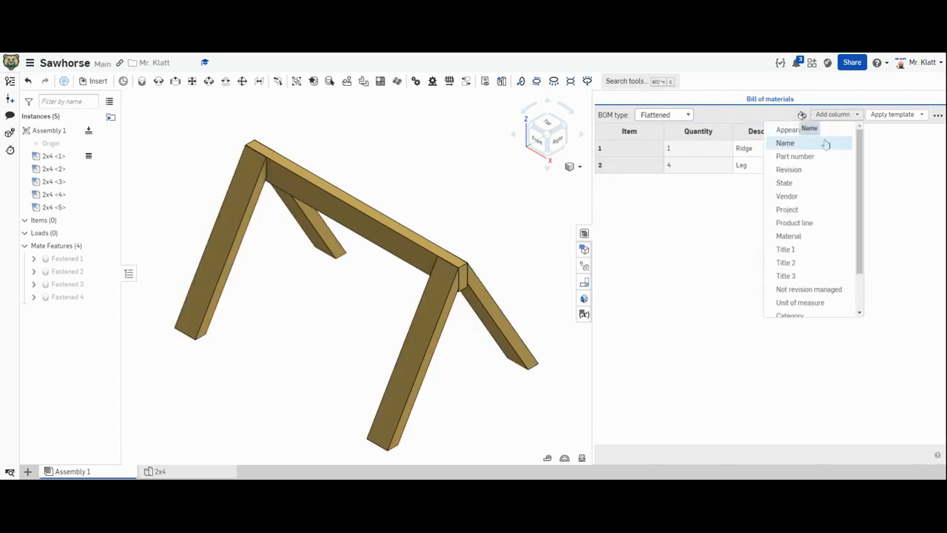
pyautogui.click(826, 144)
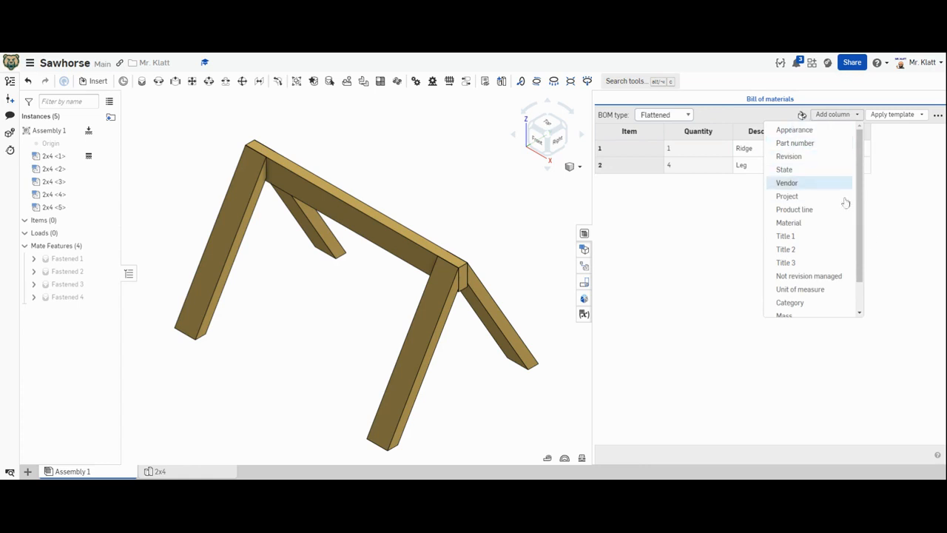
pyautogui.click(894, 236)
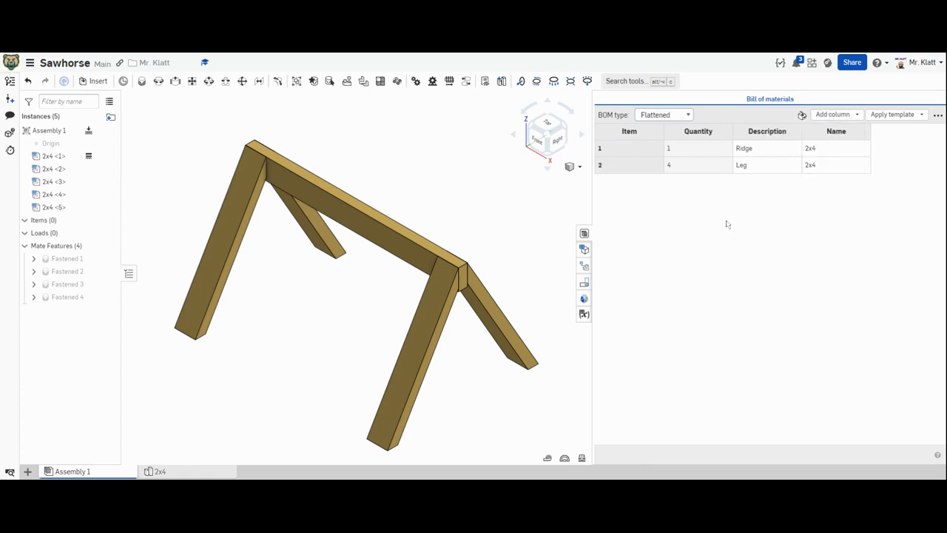